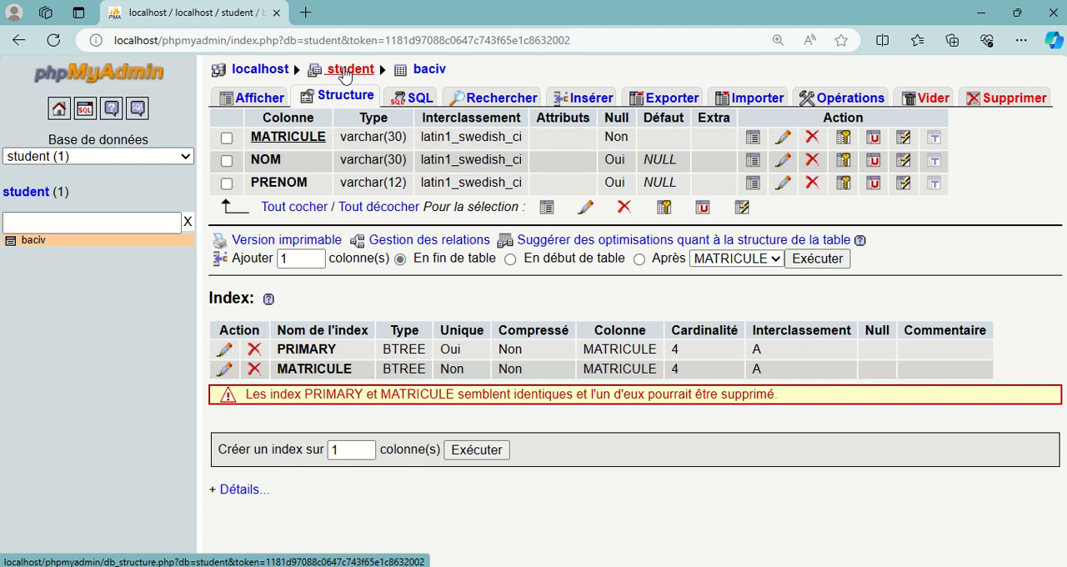
# Step: Open the student database from the server's database list and browse the records of its baciv table
pyautogui.click(345, 72)
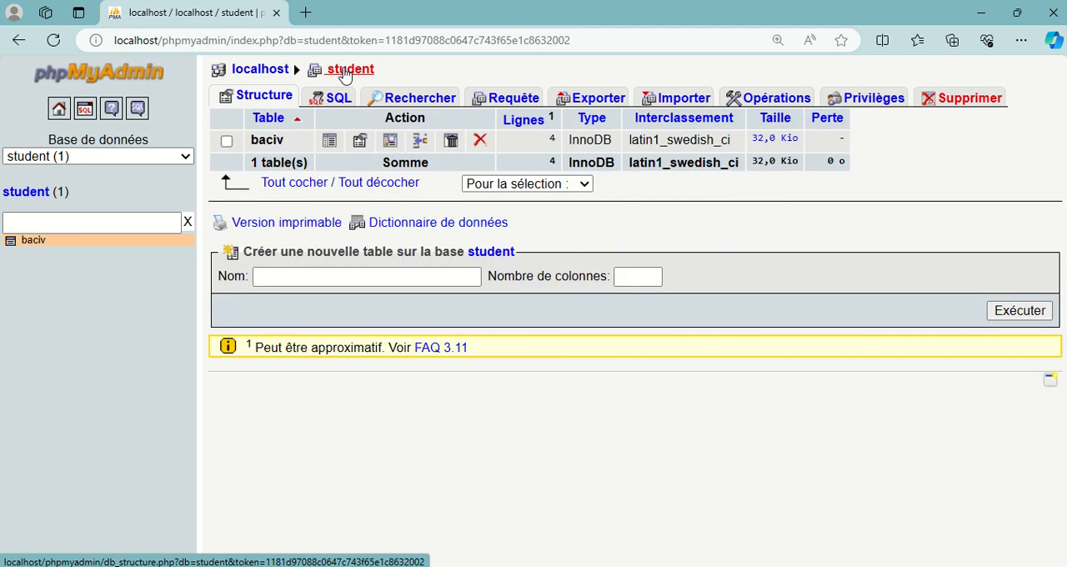
pyautogui.click(255, 73)
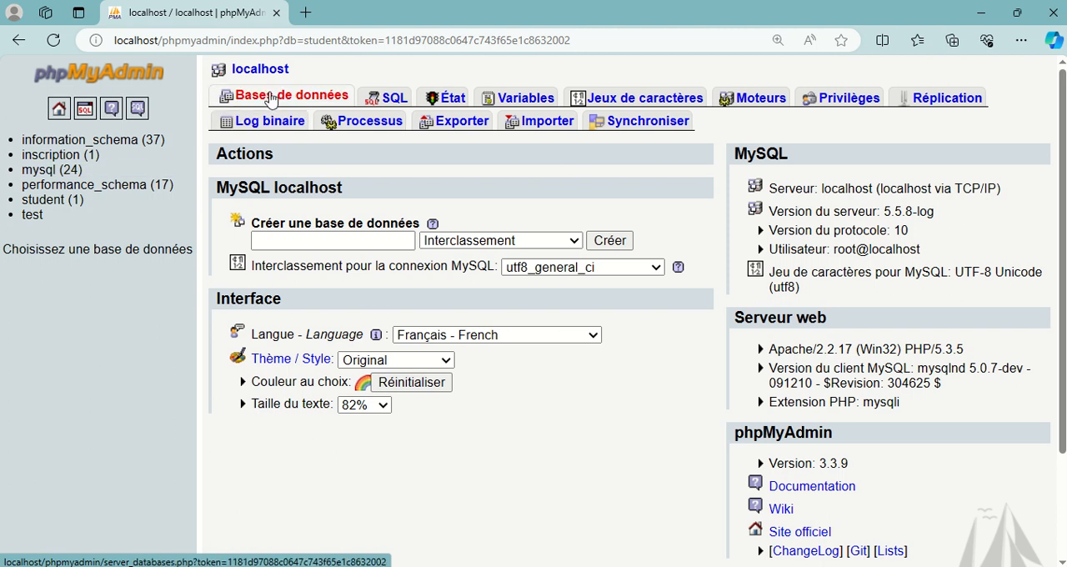
pyautogui.click(271, 98)
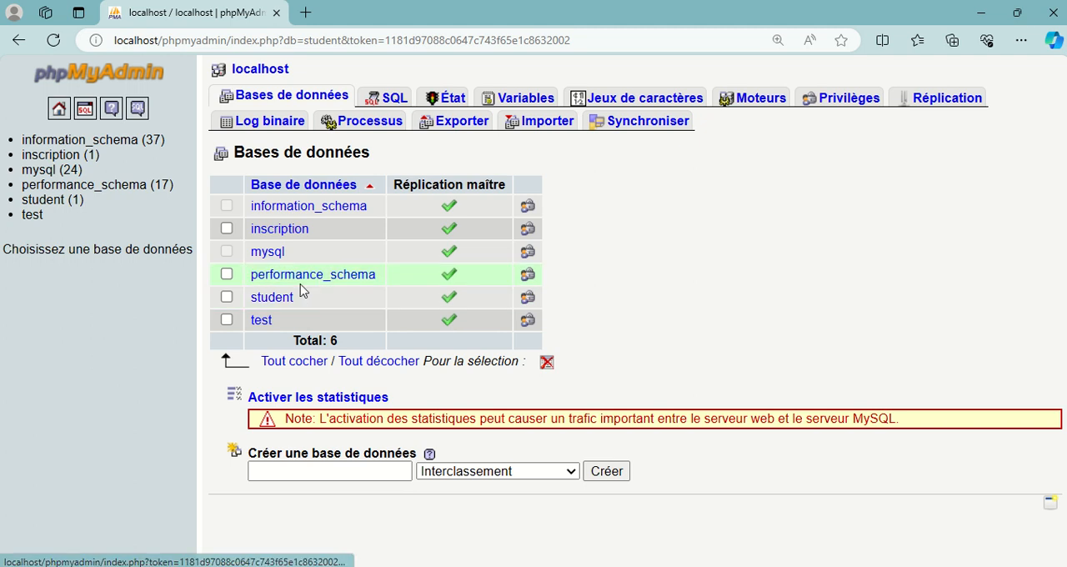
pyautogui.click(280, 298)
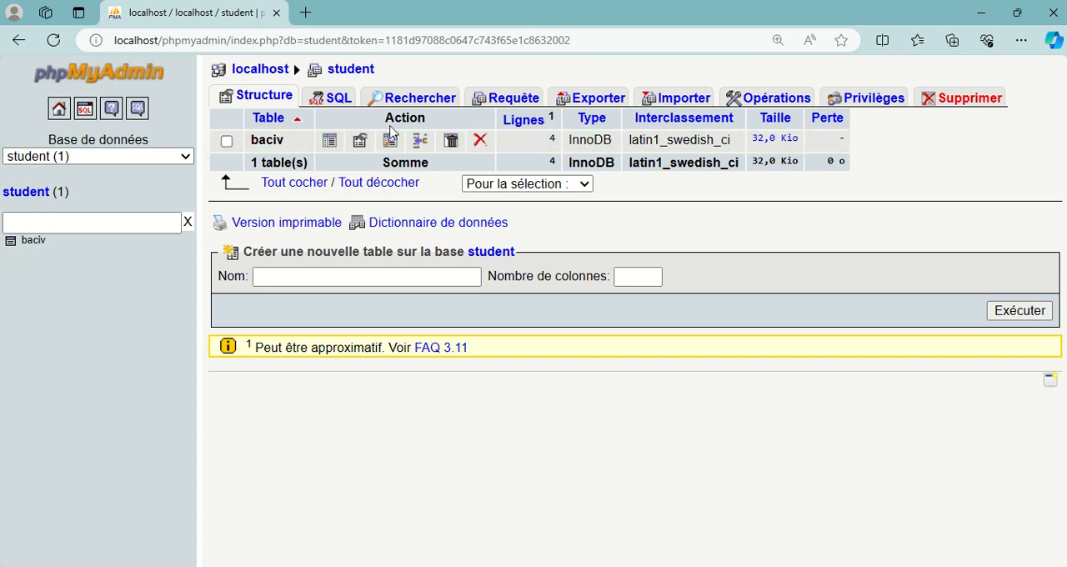
pyautogui.click(36, 243)
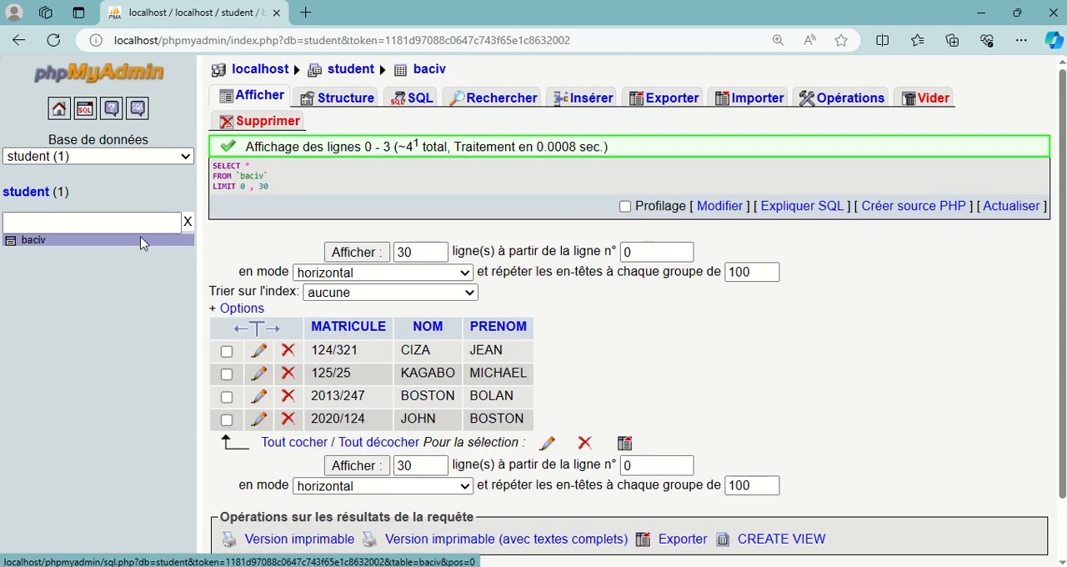
pyautogui.scroll(-2, 394, 294)
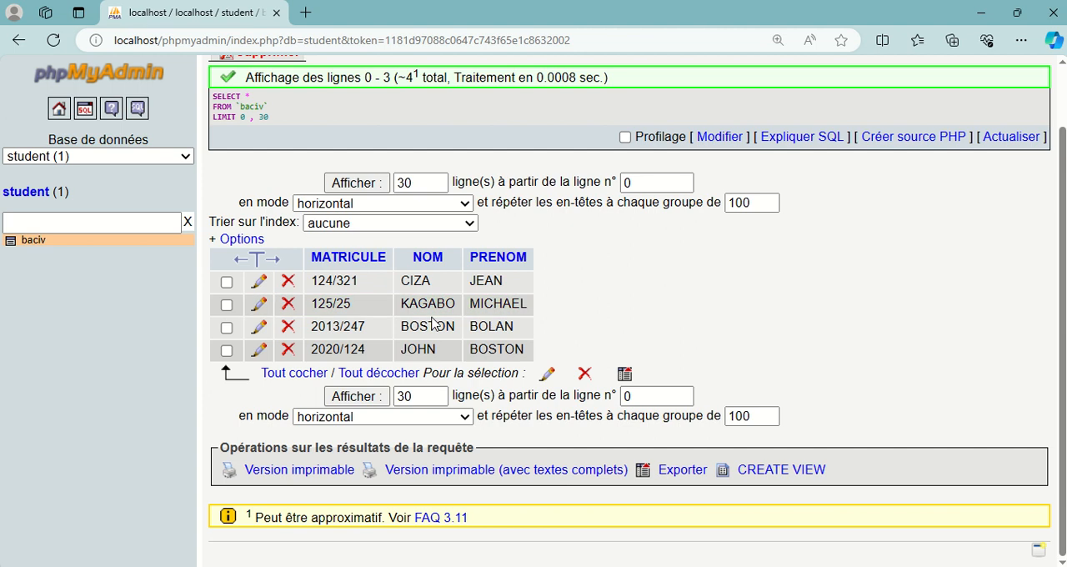
pyautogui.scroll(2, 434, 321)
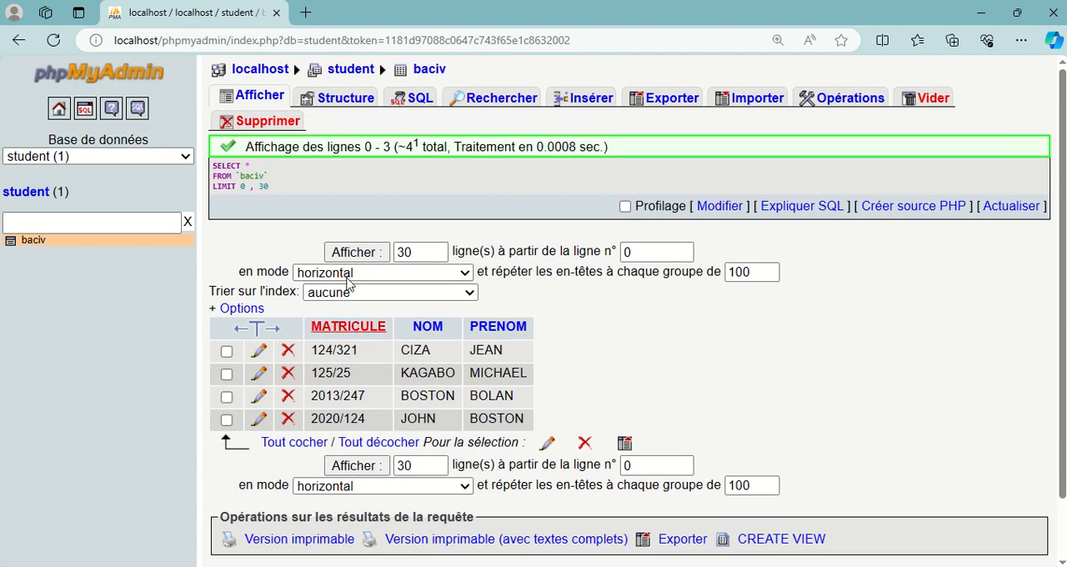
pyautogui.hotkey('ctrl', '+')
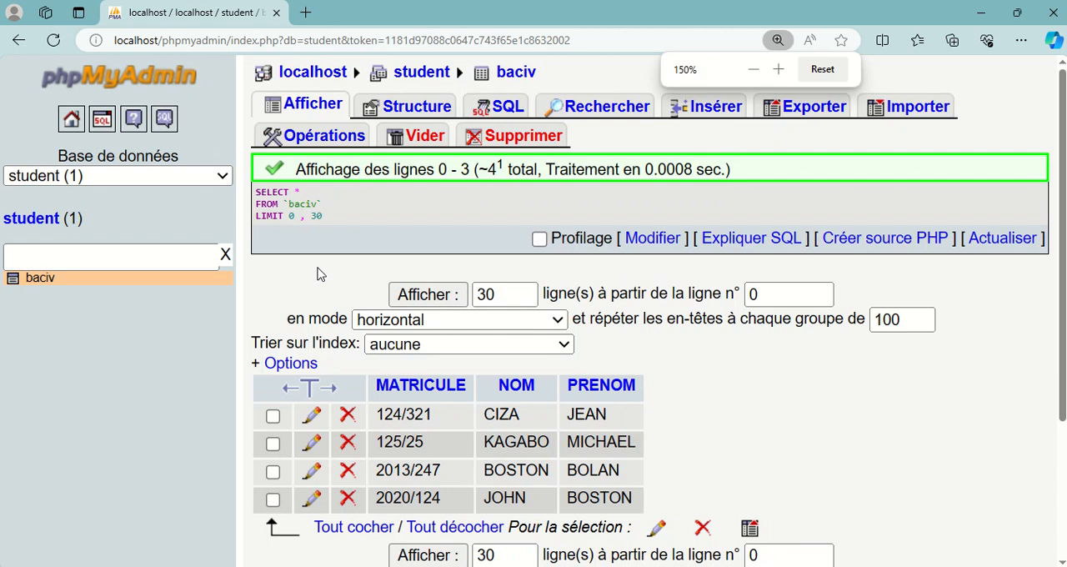
pyautogui.hotkey('ctrl', '-')
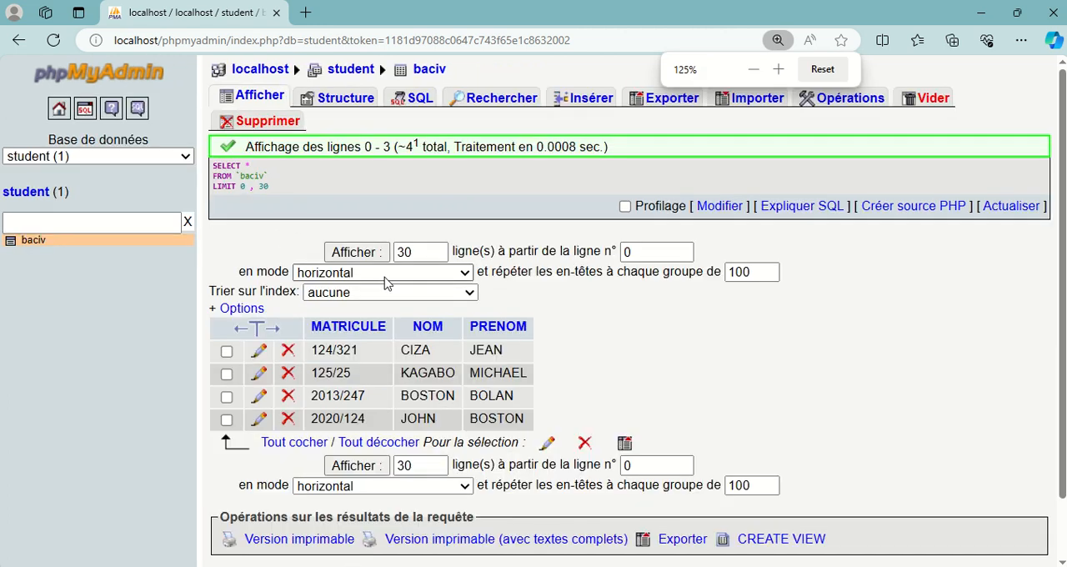
pyautogui.scroll(-2, 338, 330)
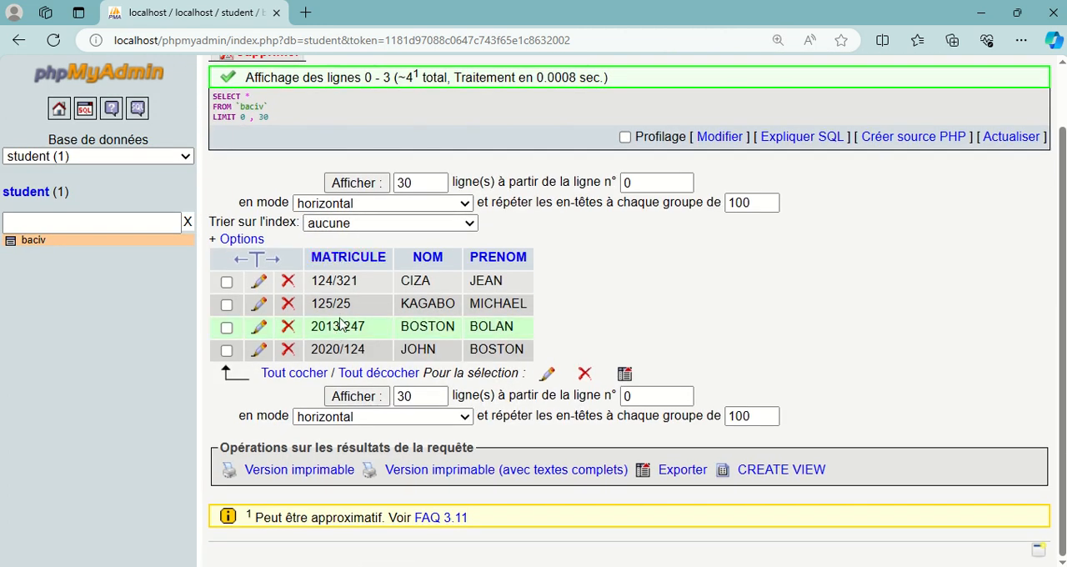
pyautogui.scroll(2, 358, 321)
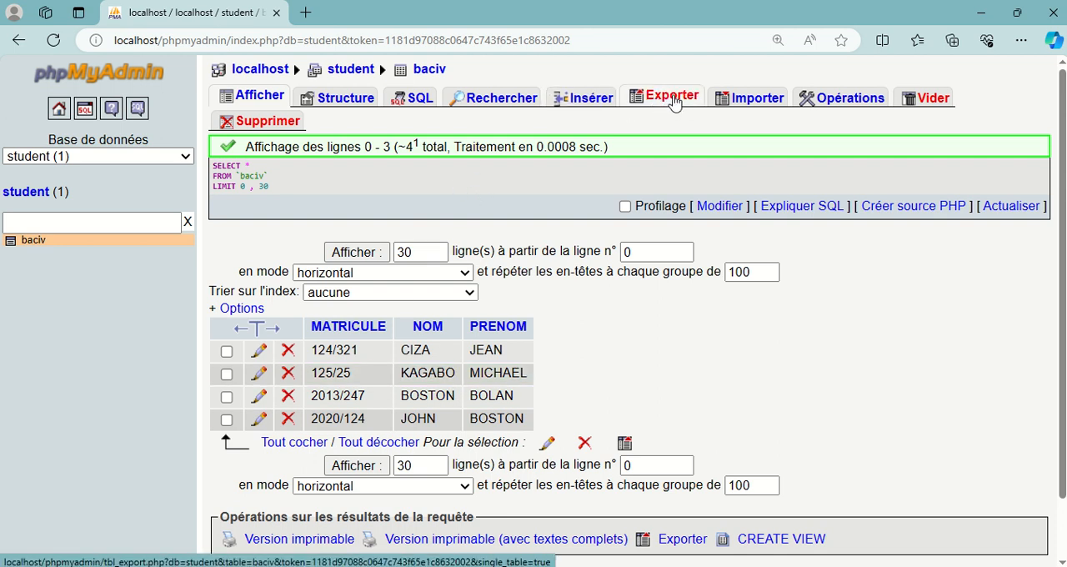
# Step: Open the export settings for the baciv table and examine the options of formats such as CSV, Word, LaTeX, PDF, SQL and Excel
pyautogui.click(674, 99)
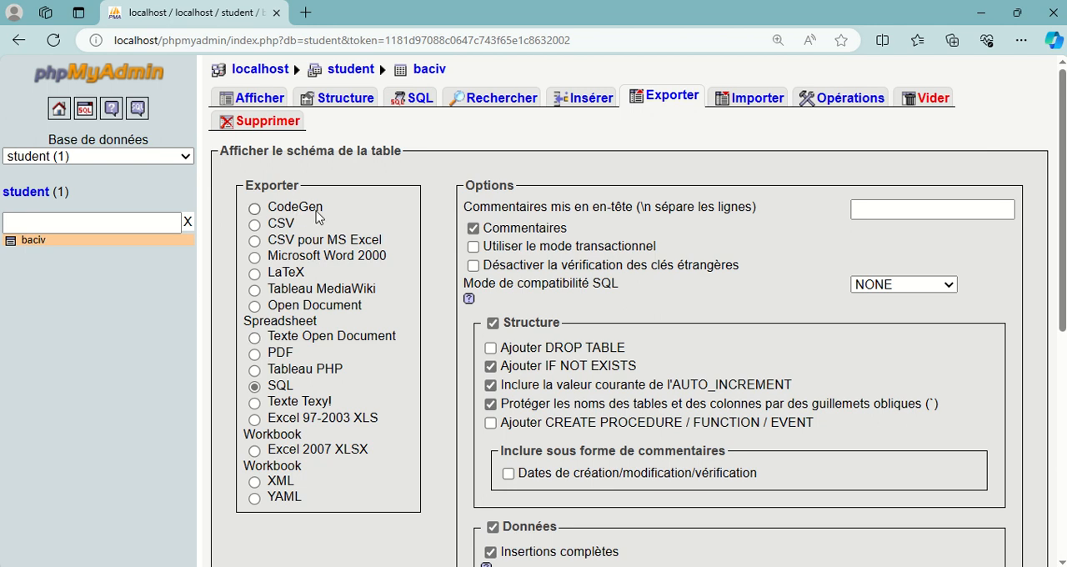
pyautogui.click(269, 226)
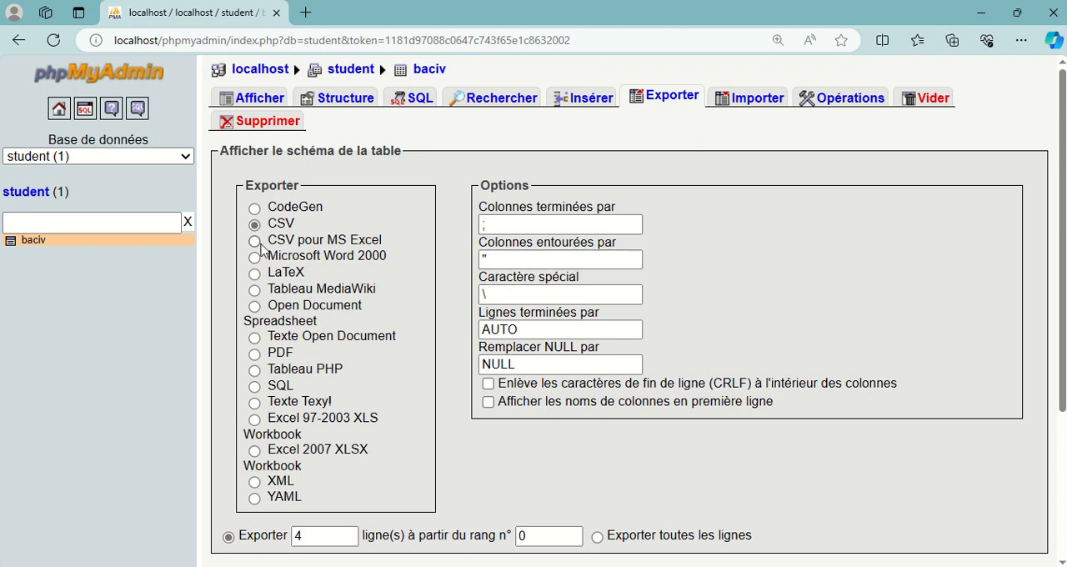
pyautogui.click(257, 242)
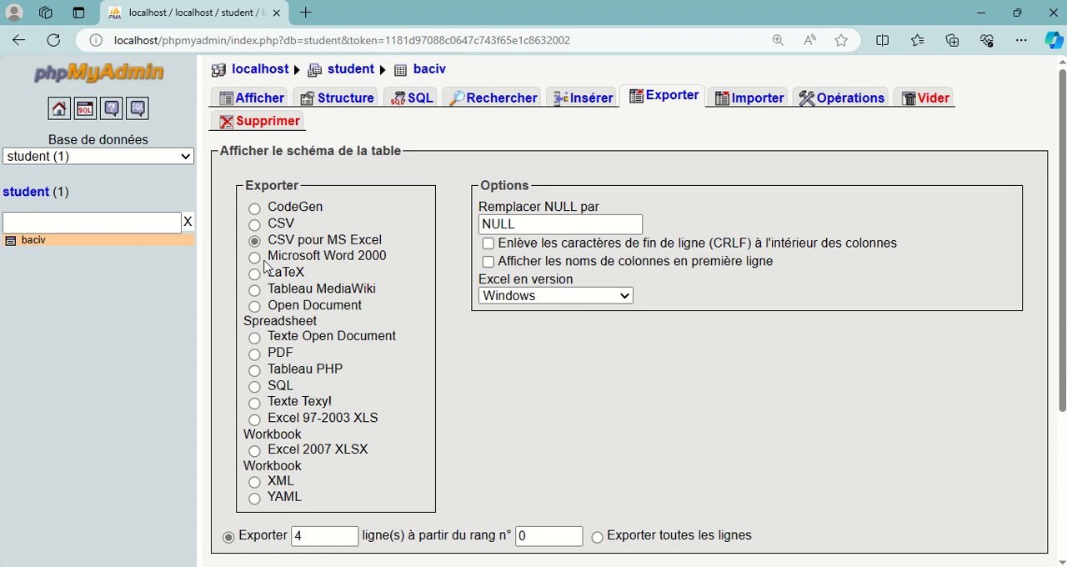
pyautogui.click(255, 258)
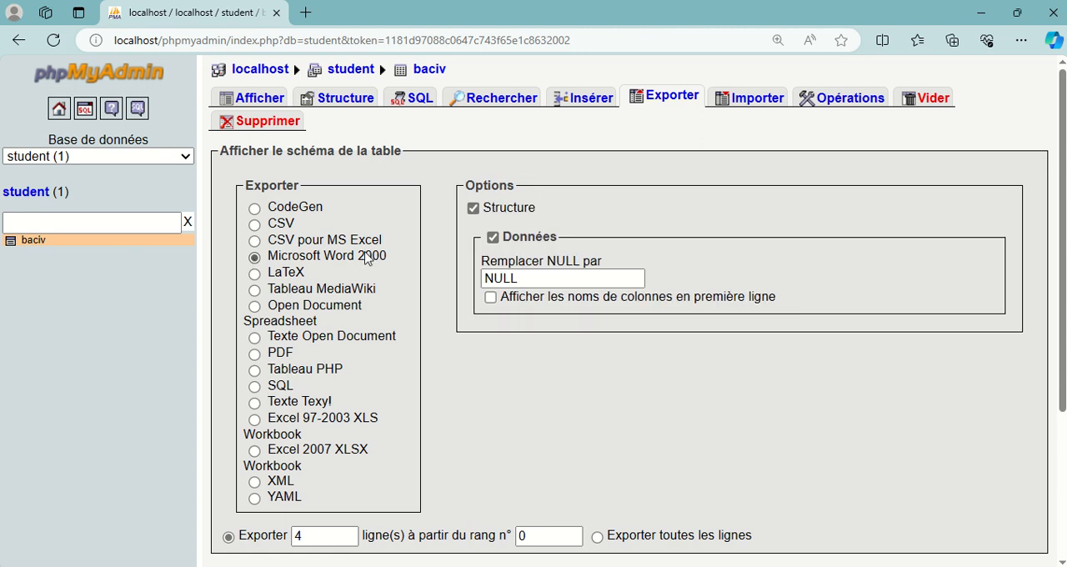
pyautogui.click(255, 274)
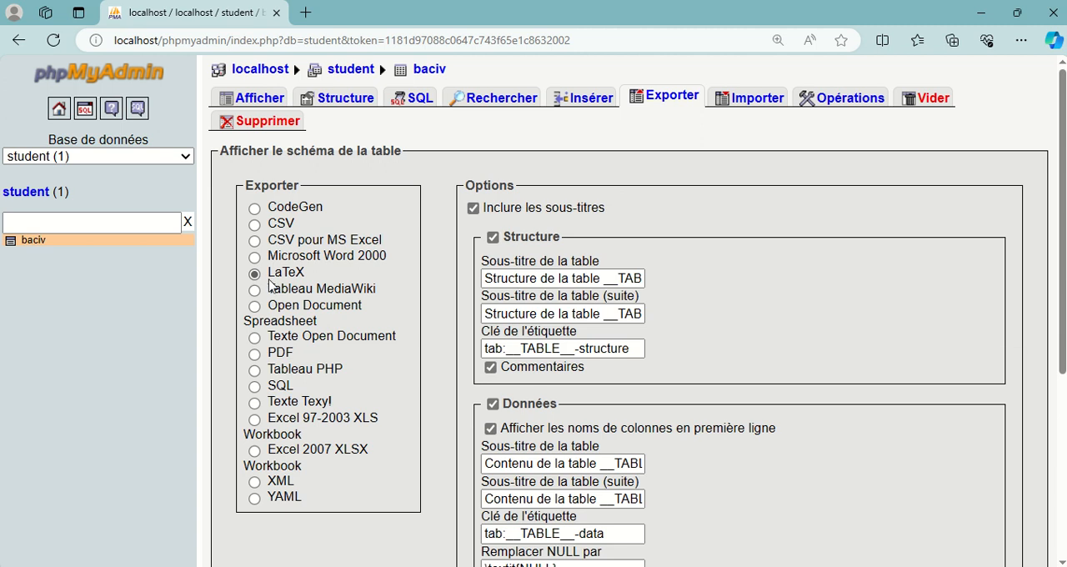
pyautogui.click(254, 290)
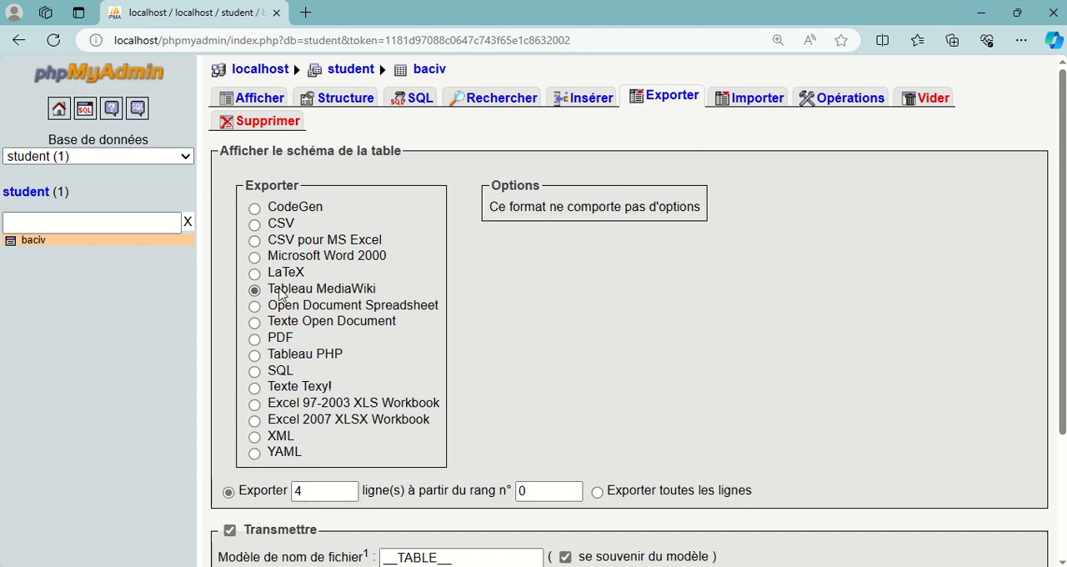
pyautogui.click(256, 307)
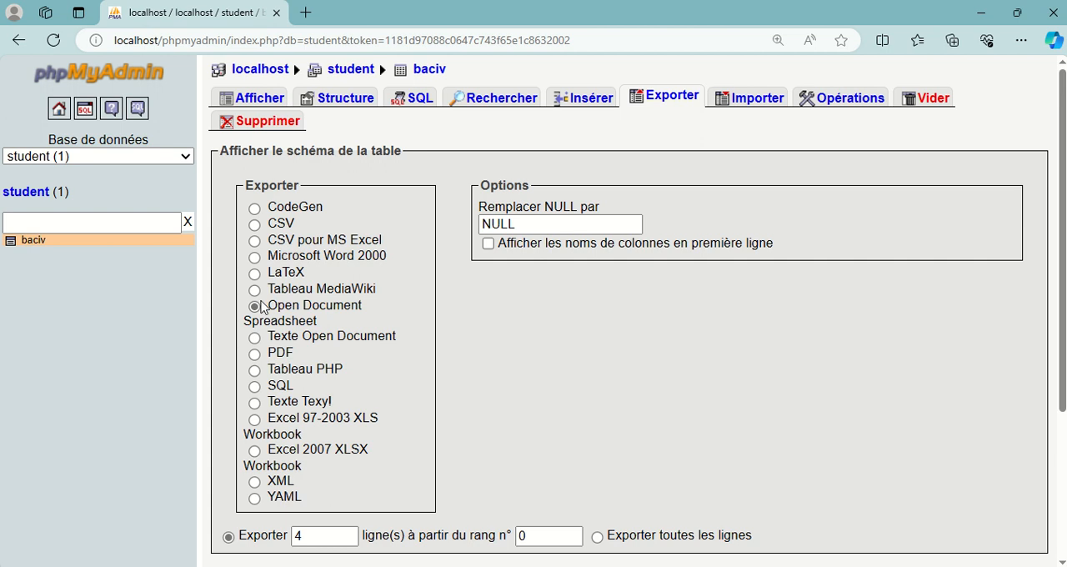
pyautogui.click(255, 354)
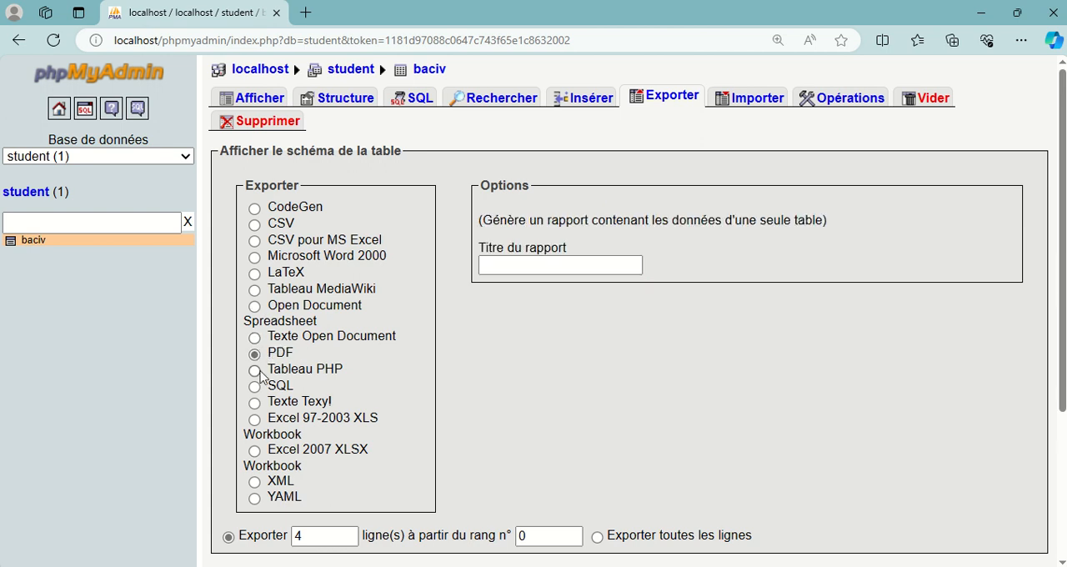
pyautogui.click(255, 372)
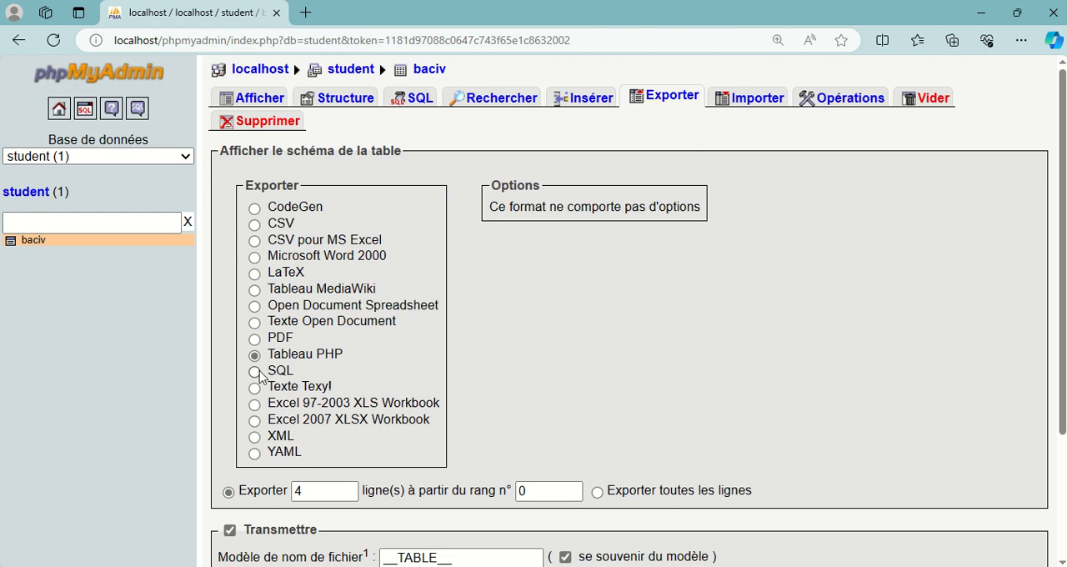
pyautogui.click(256, 373)
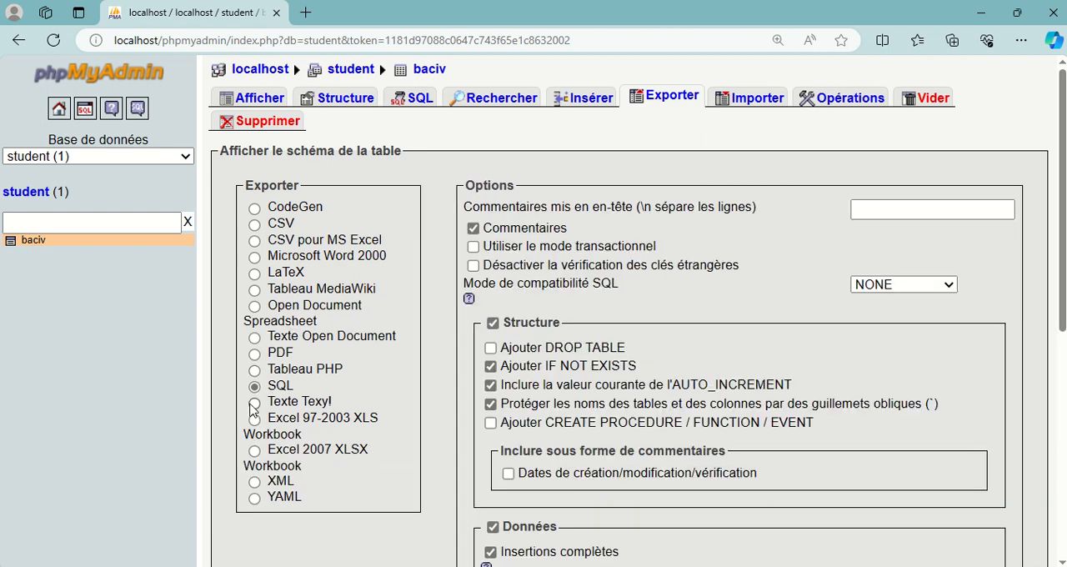
pyautogui.click(253, 404)
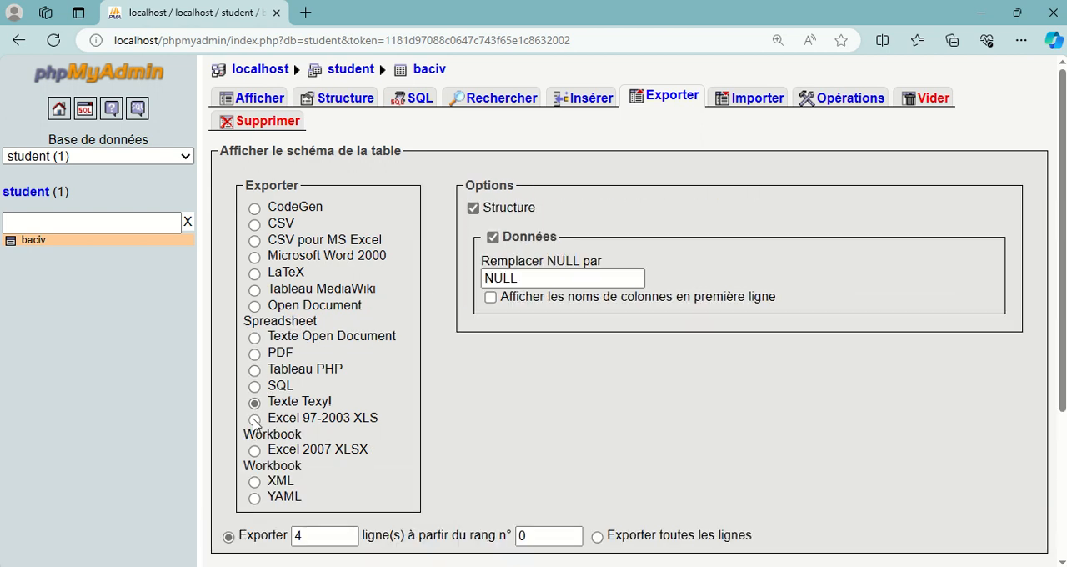
pyautogui.click(255, 420)
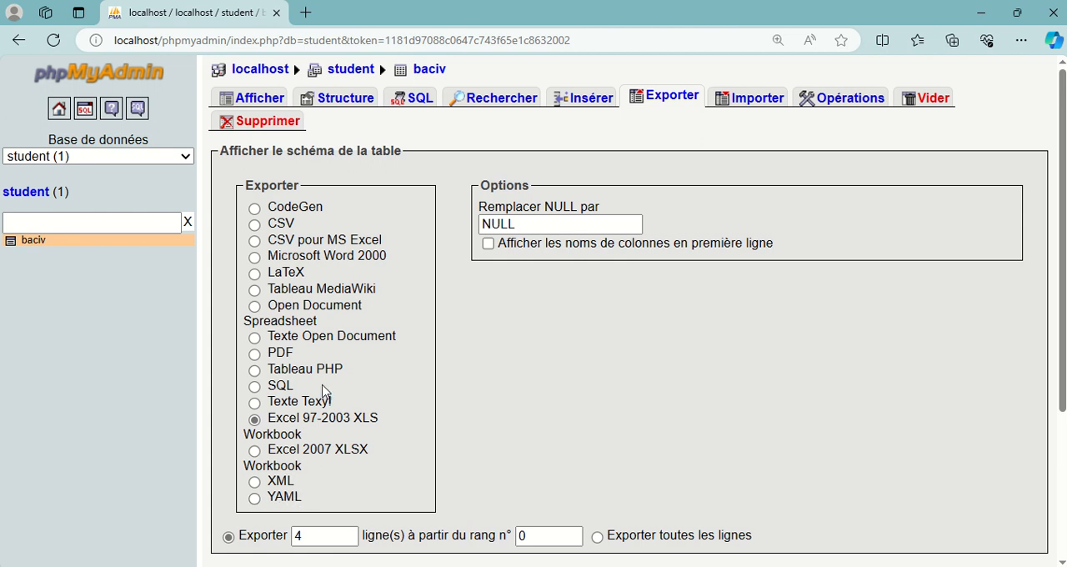
pyautogui.scroll(-2, 325, 401)
pyautogui.scroll(2, 324, 401)
# Step: Choose PDF as the export format and set the report title to "LES ETUDIANTS DE BAC IV"
pyautogui.click(255, 354)
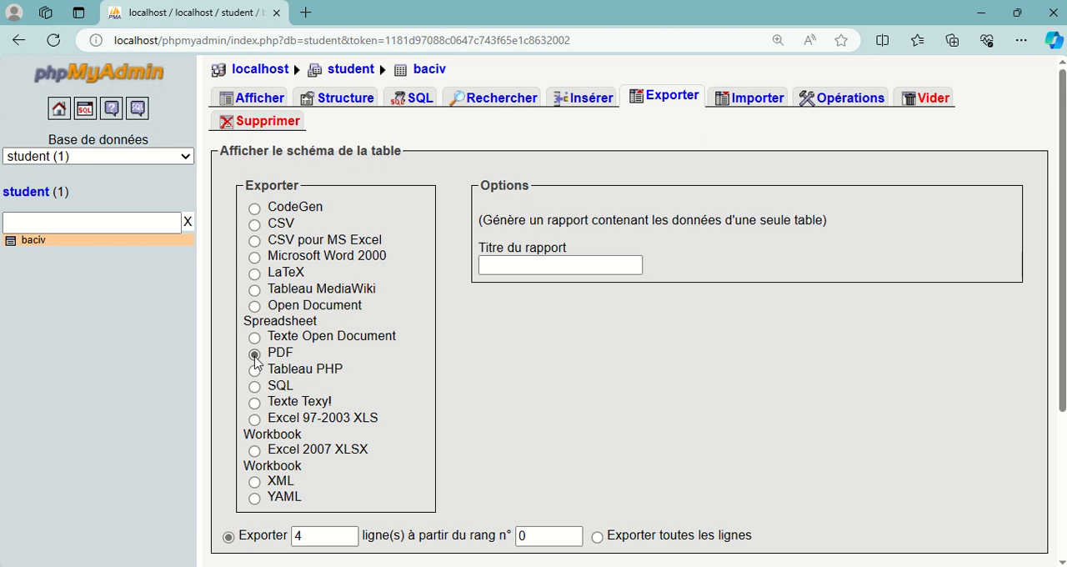
pyautogui.scroll(-1, 464, 329)
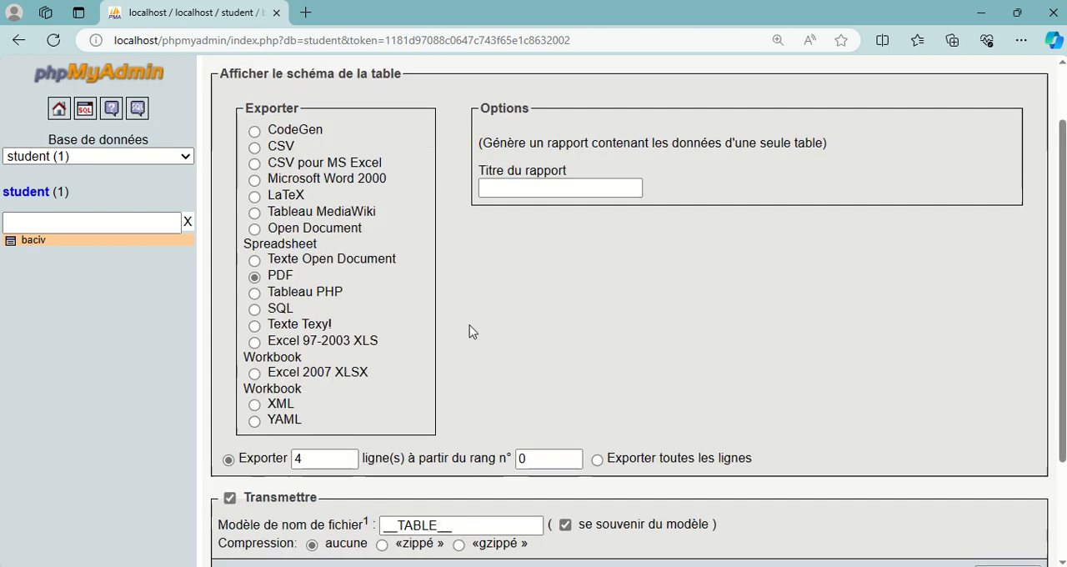
pyautogui.click(513, 184)
pyautogui.click(511, 184)
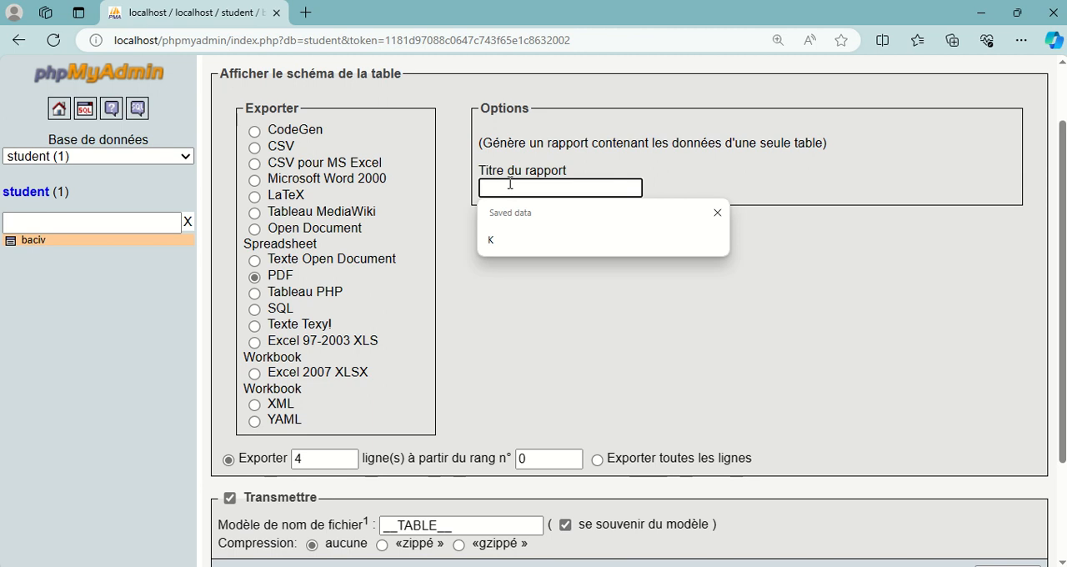
pyautogui.write('LE')
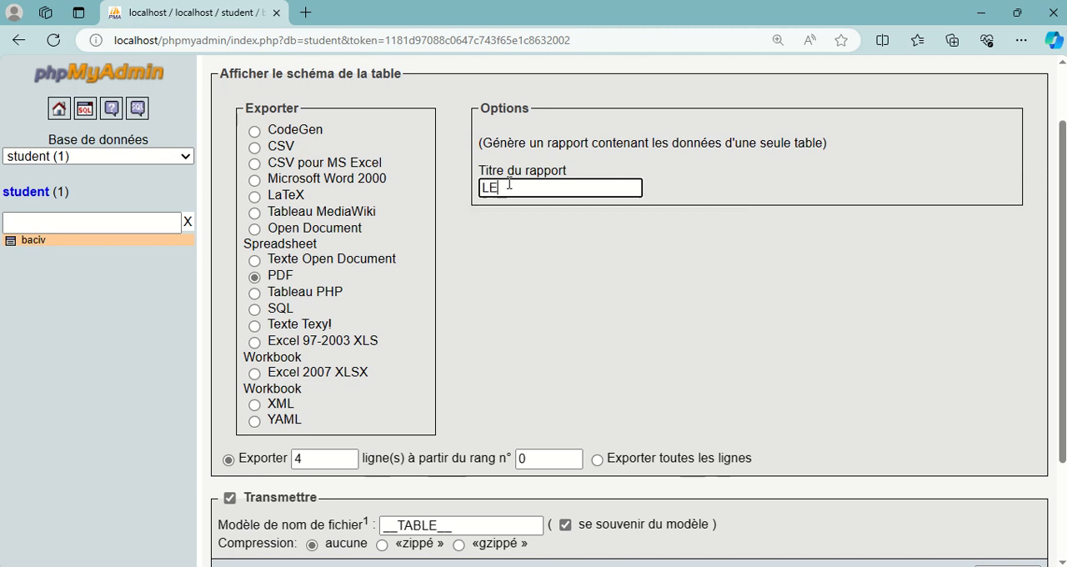
pyautogui.write('S-ETUDIANTS DE')
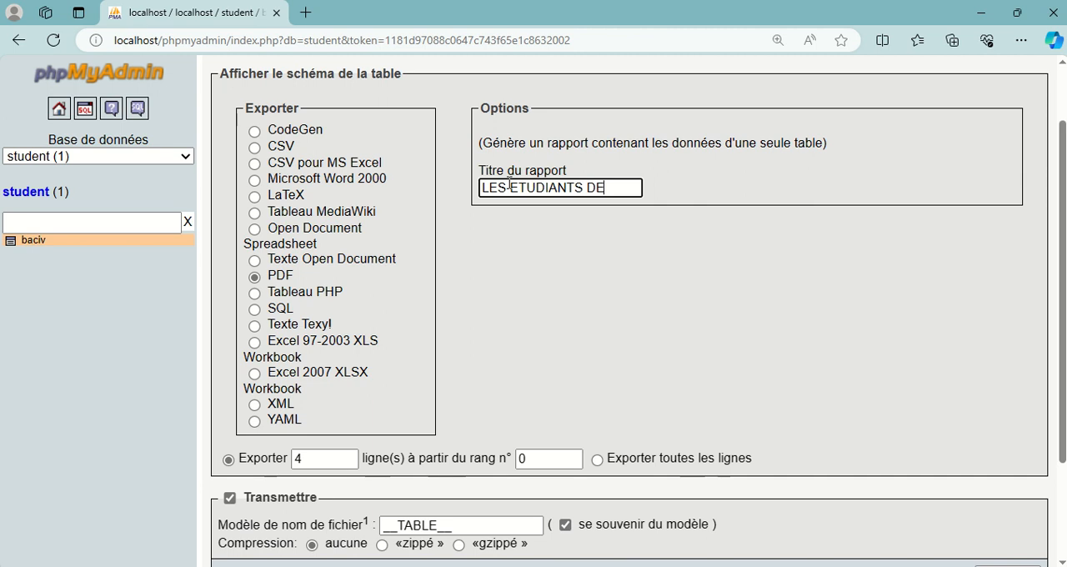
pyautogui.write(' BAC IV')
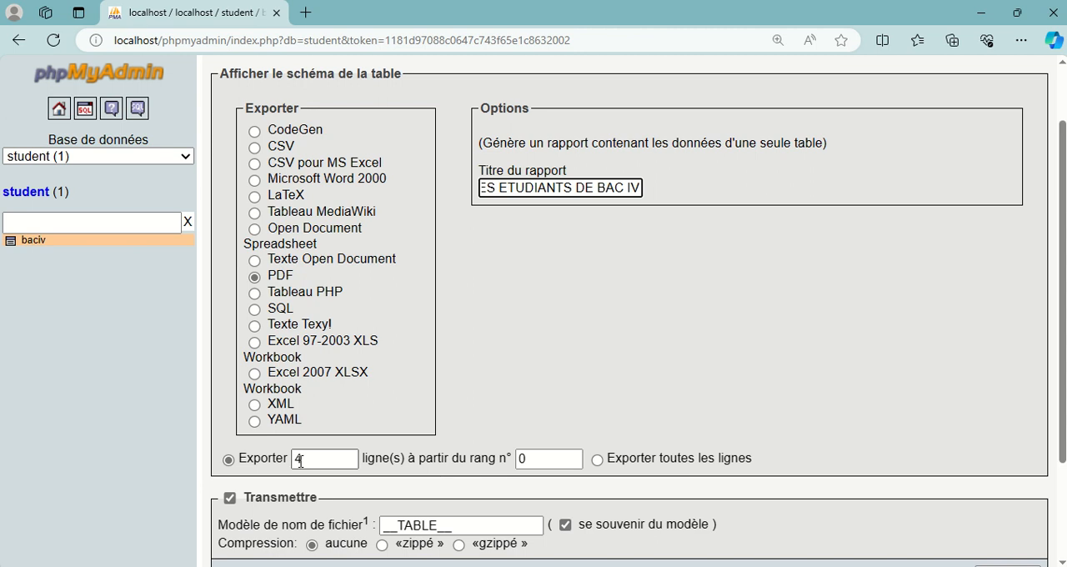
# Step: Run the PDF export of the baciv table for 4 rows starting from row 0
pyautogui.moveTo(305, 462); pyautogui.dragTo(281, 460)
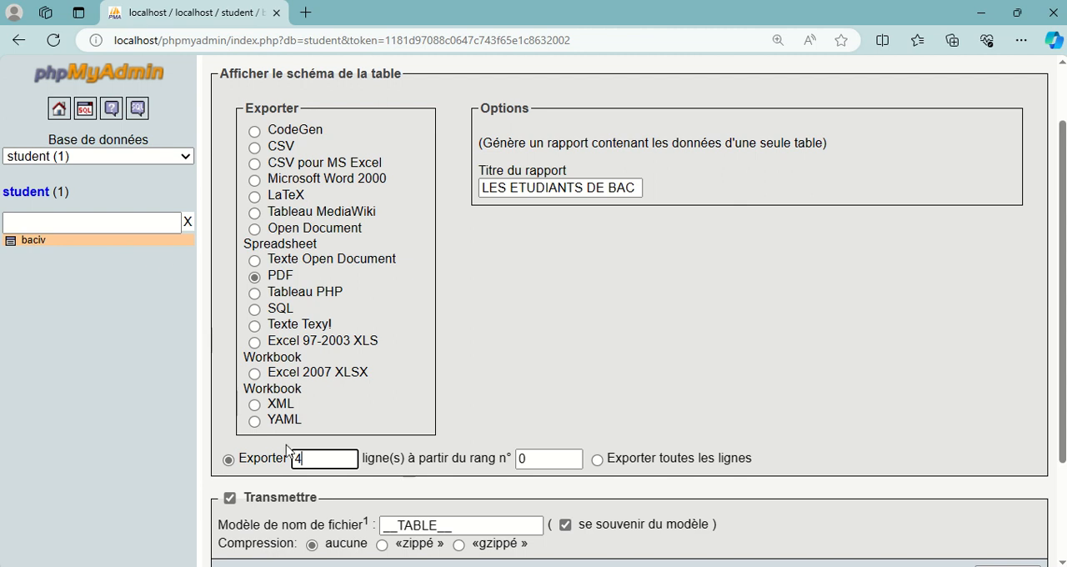
pyautogui.scroll(-2, 633, 460)
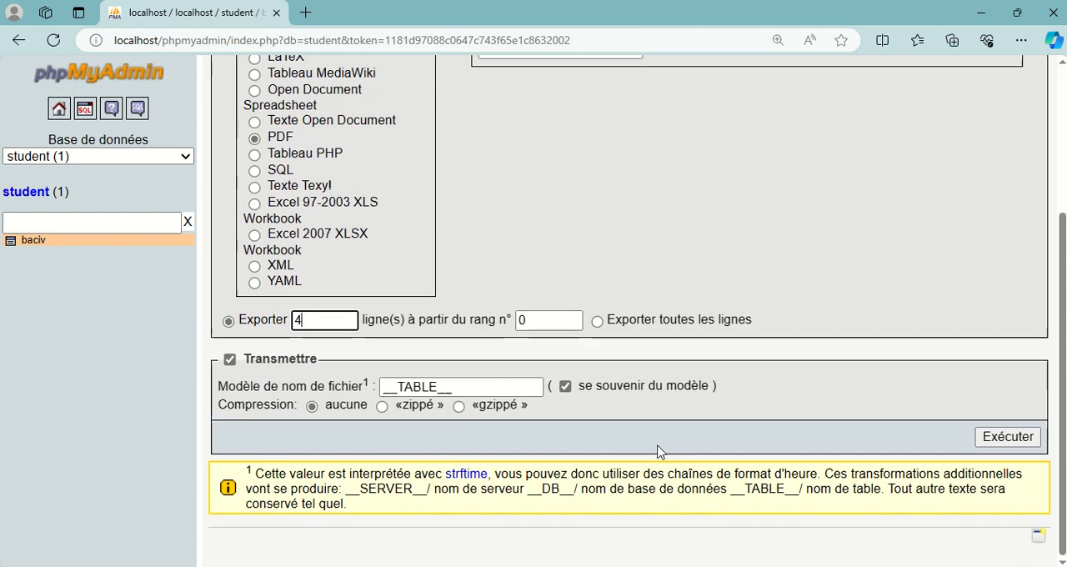
pyautogui.click(1008, 439)
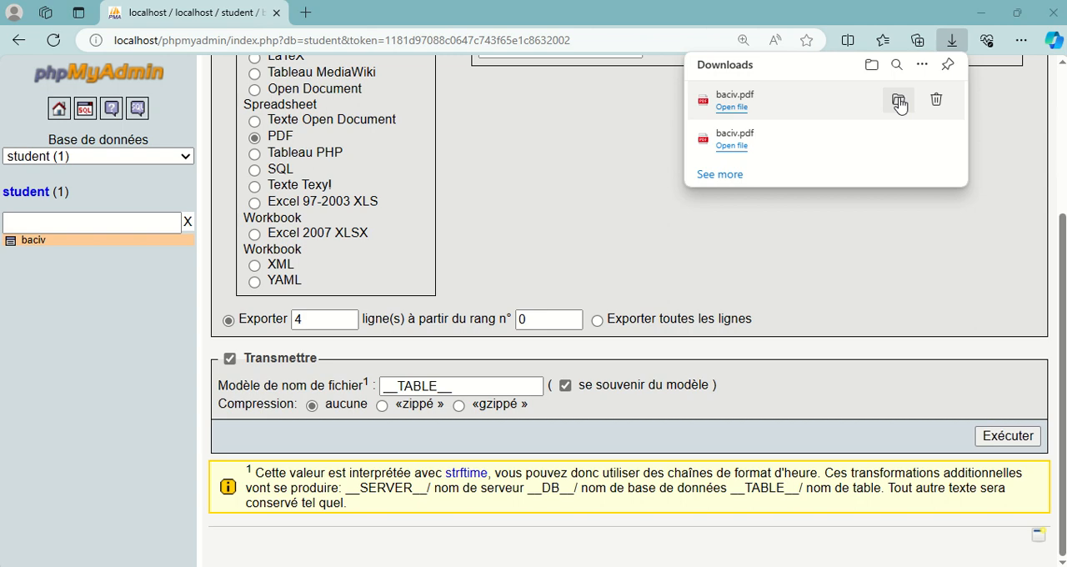
# Step: Show the downloaded baciv PDF in its folder and open it to inspect the exported table
pyautogui.click(899, 100)
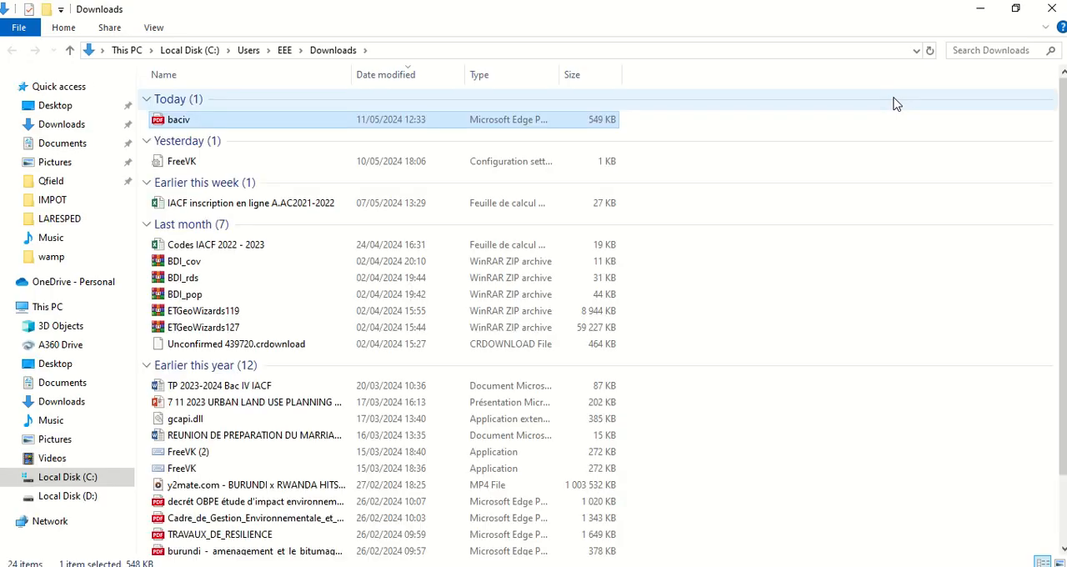
pyautogui.doubleClick(234, 125)
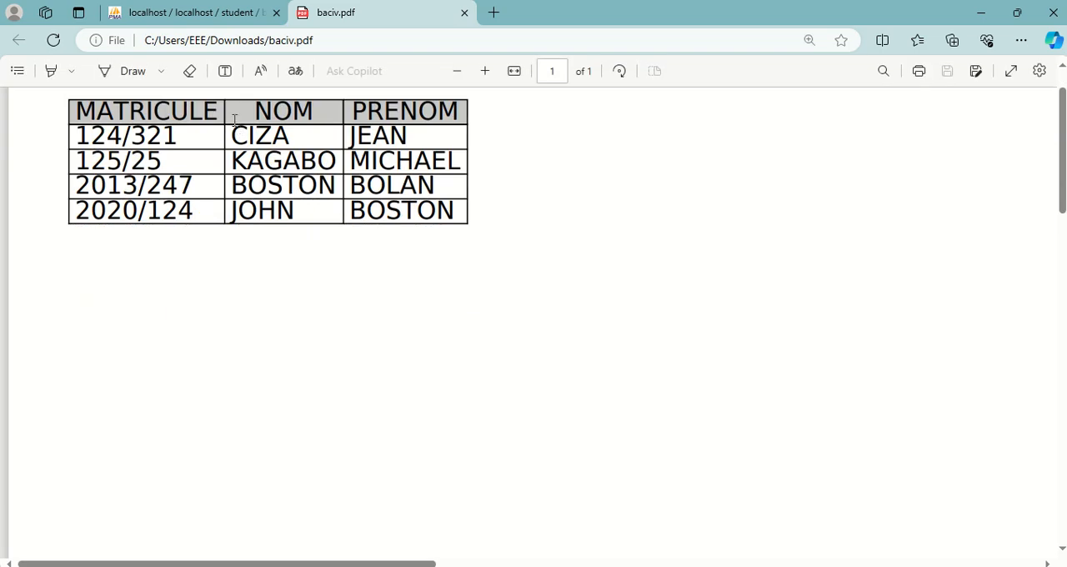
pyautogui.scroll(1, 233, 120)
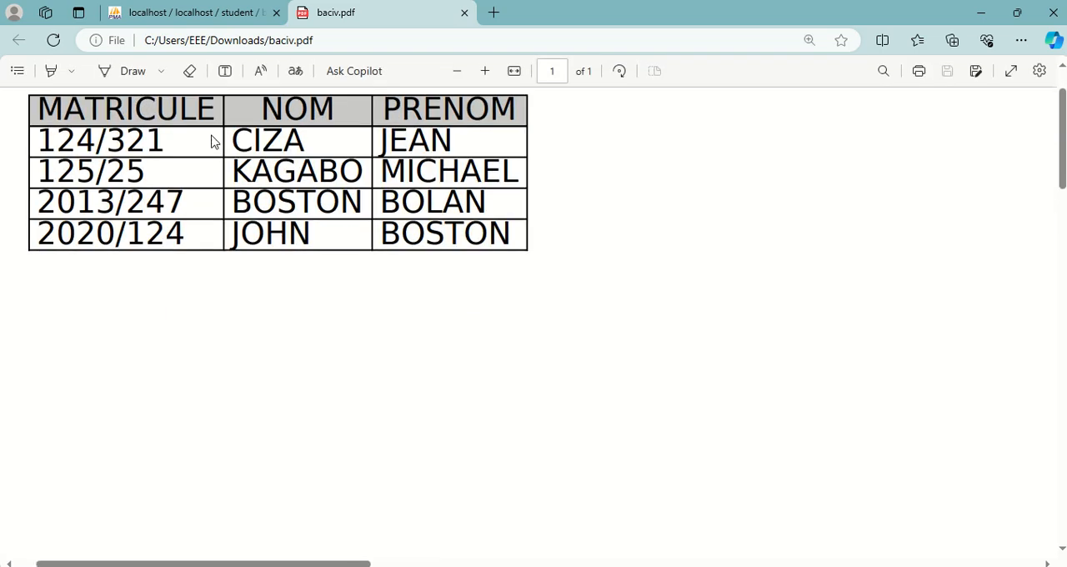
# Step: Finish viewing the exported PDF table, close the document and return to the baciv export settings
pyautogui.scroll(1, 212, 141)
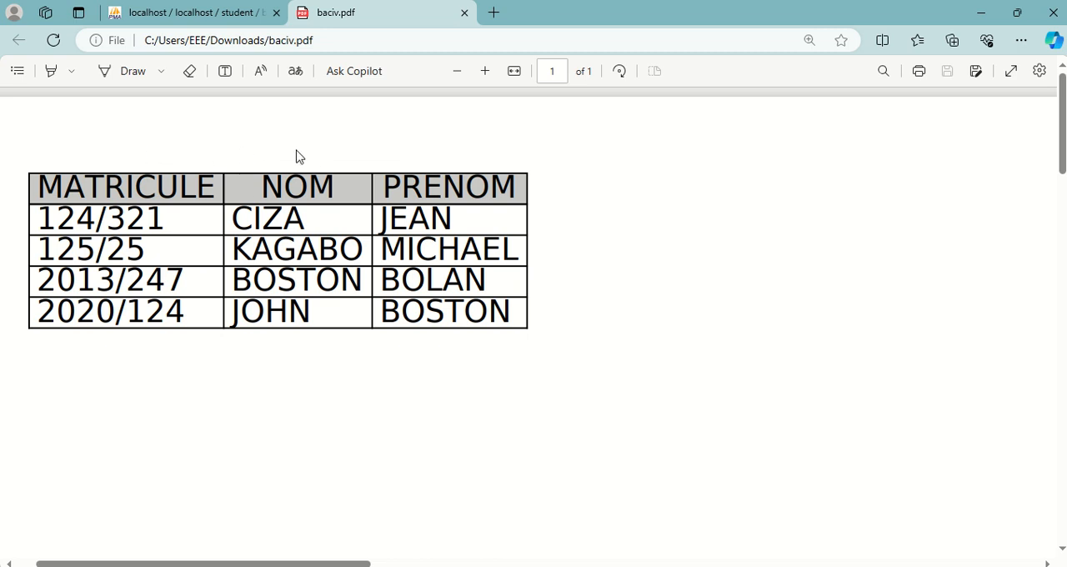
pyautogui.click(464, 13)
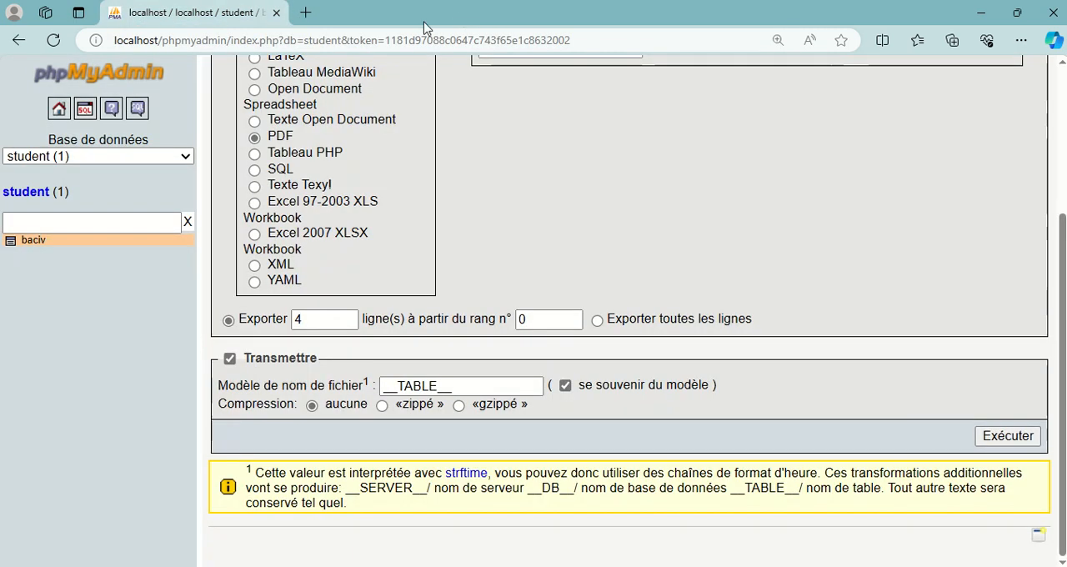
pyautogui.scroll(1, 325, 188)
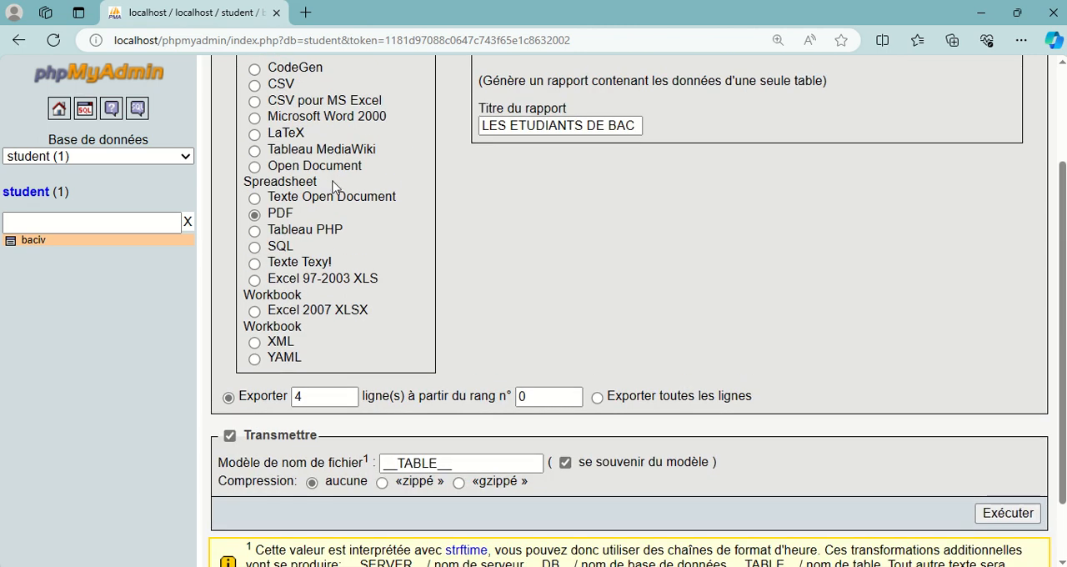
# Step: Export 4 rows of baciv from row 0 as an Excel 2007 XLSX workbook, leaving column names in the first row disabled
pyautogui.click(276, 315)
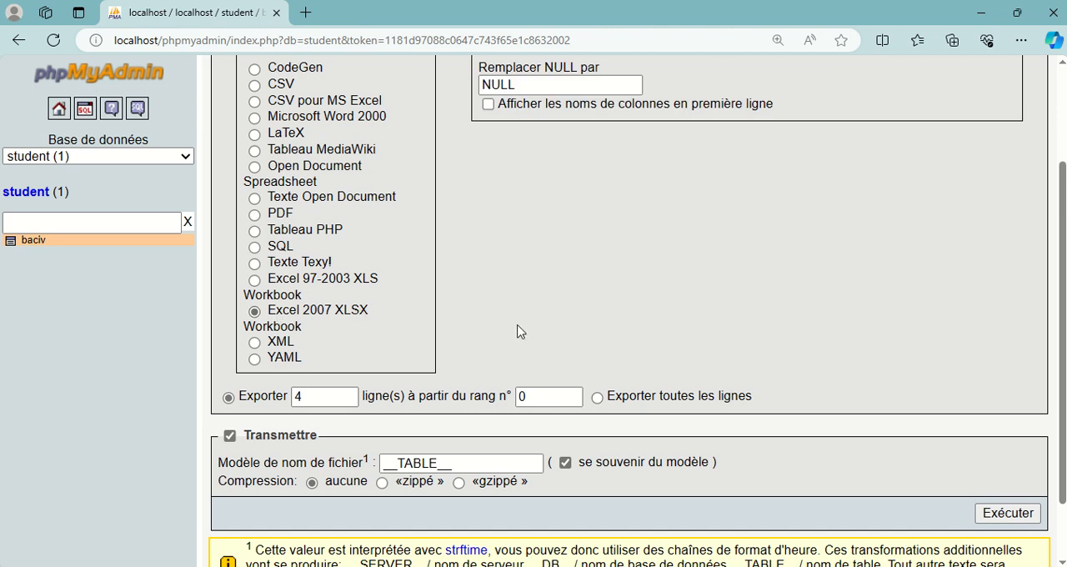
pyautogui.scroll(1, 519, 330)
pyautogui.scroll(-2, 523, 300)
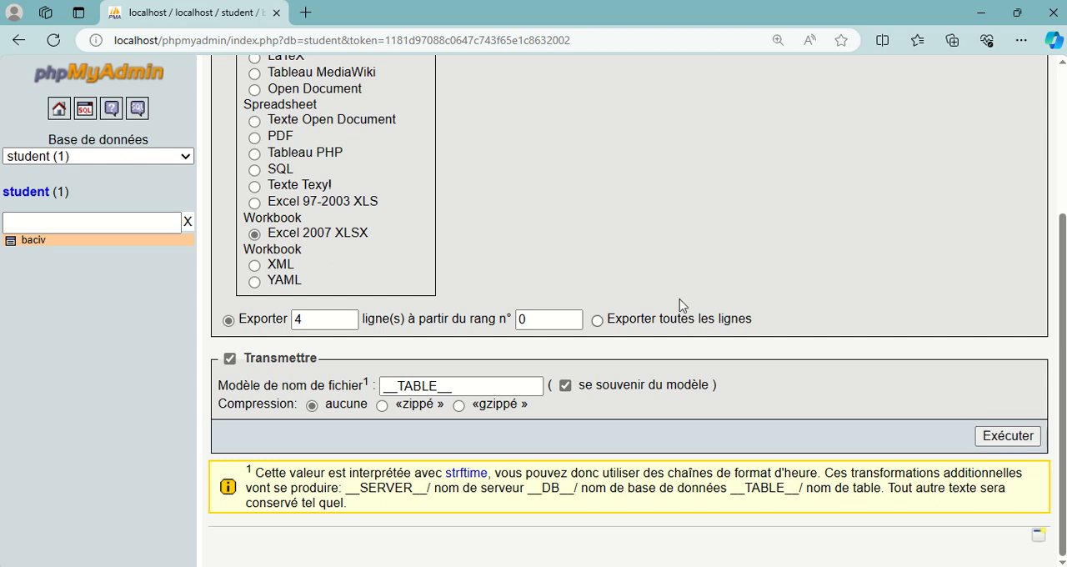
pyautogui.scroll(3, 641, 295)
pyautogui.click(527, 224)
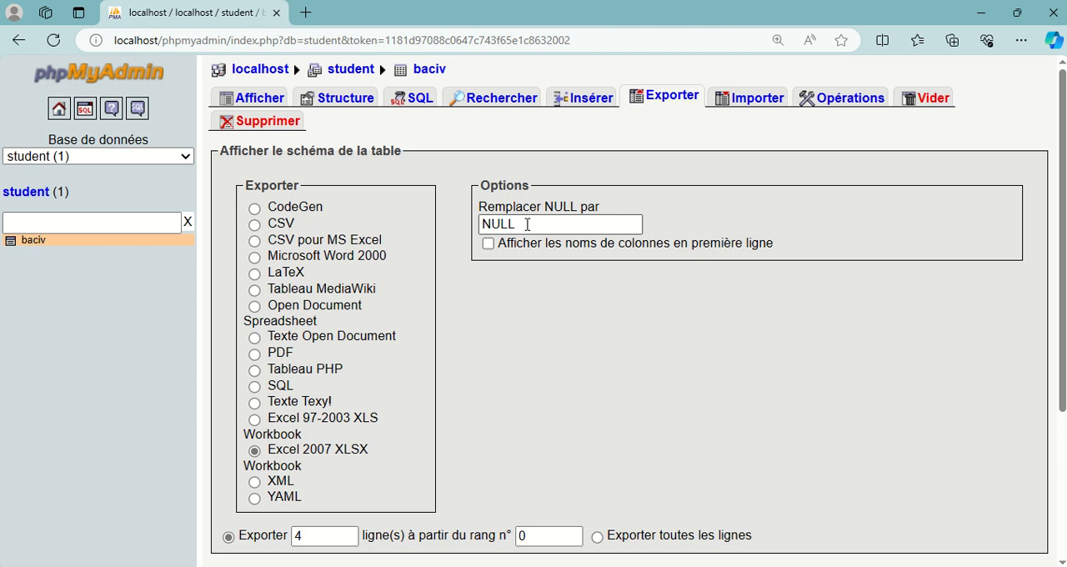
pyautogui.click(488, 244)
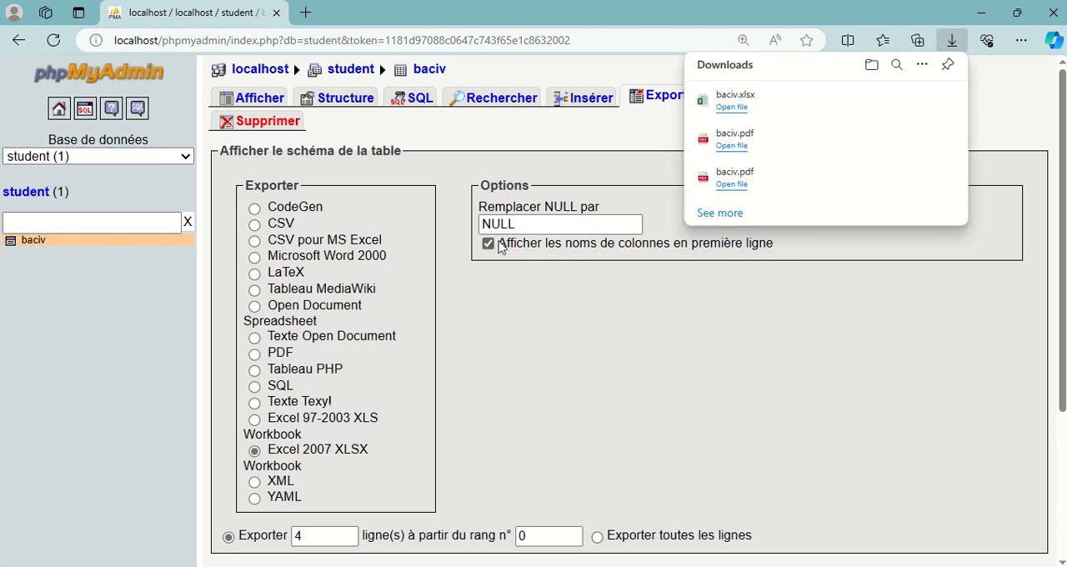
pyautogui.click(489, 245)
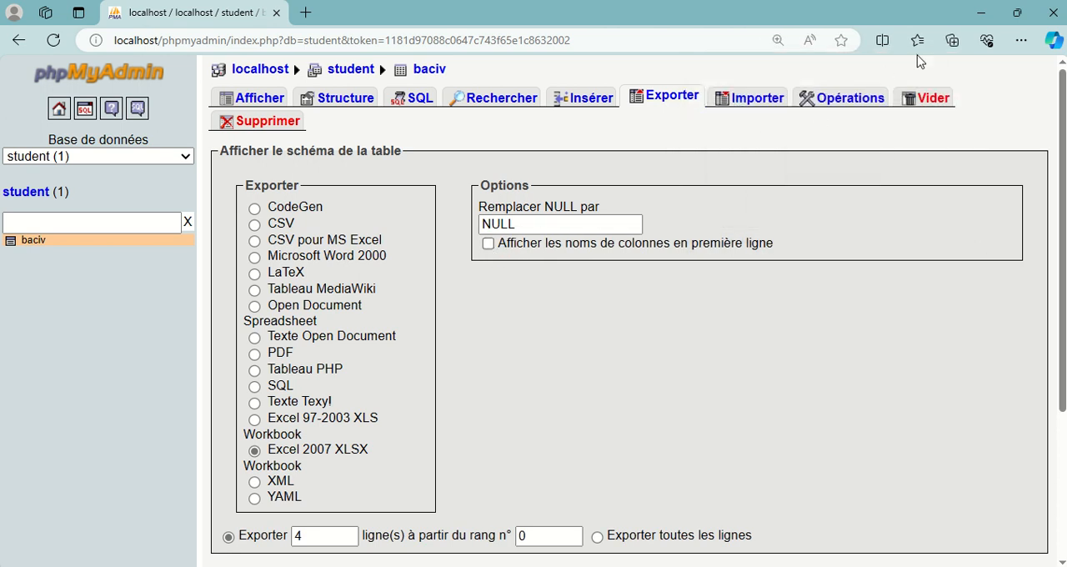
# Step: Show the downloaded baciv.xlsx in its folder, open it in Excel and dismiss the Office activation notice
pyautogui.click(1021, 40)
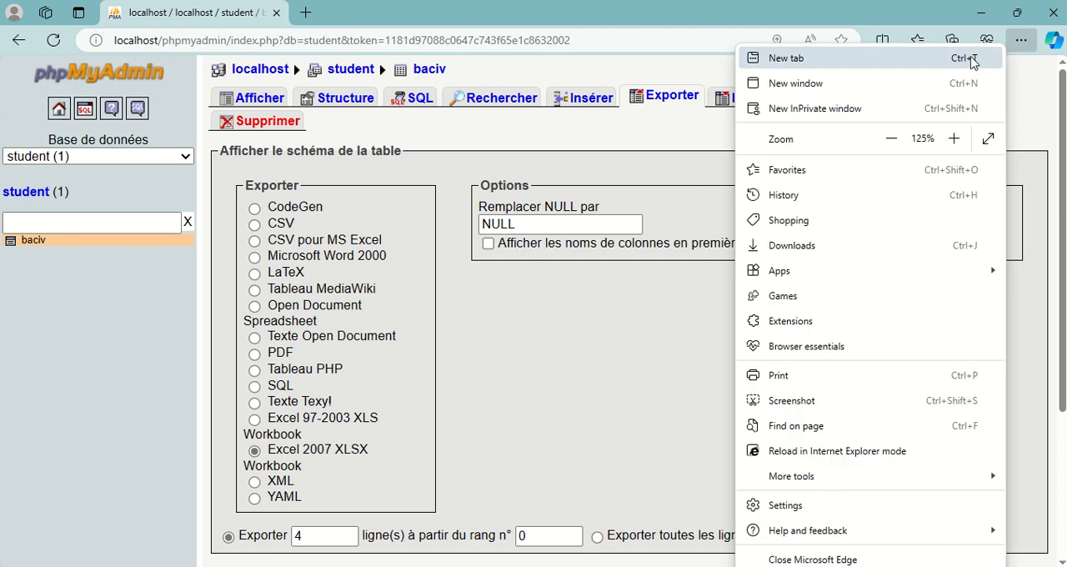
pyautogui.click(792, 246)
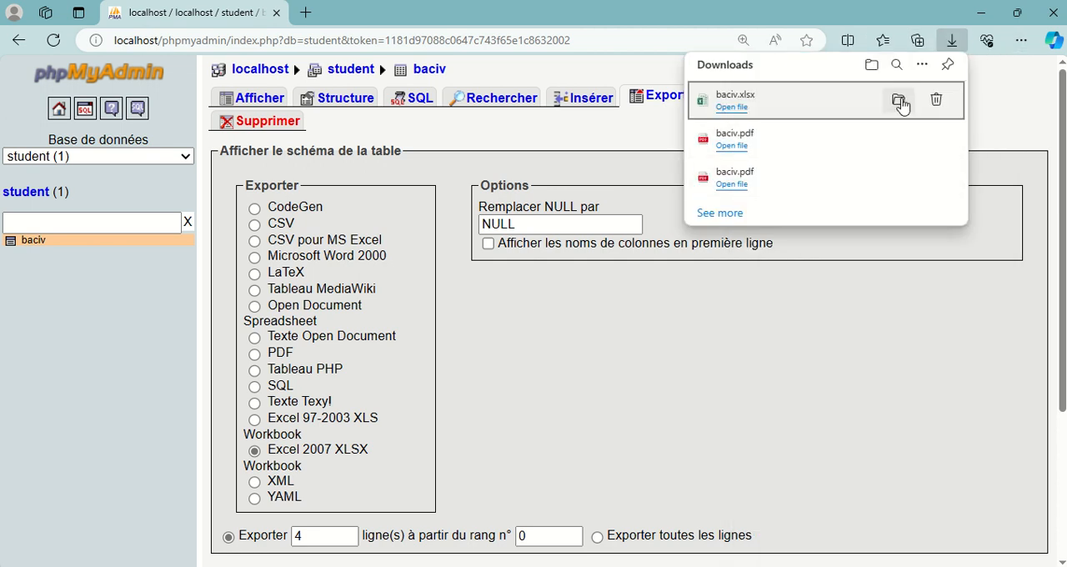
pyautogui.click(898, 99)
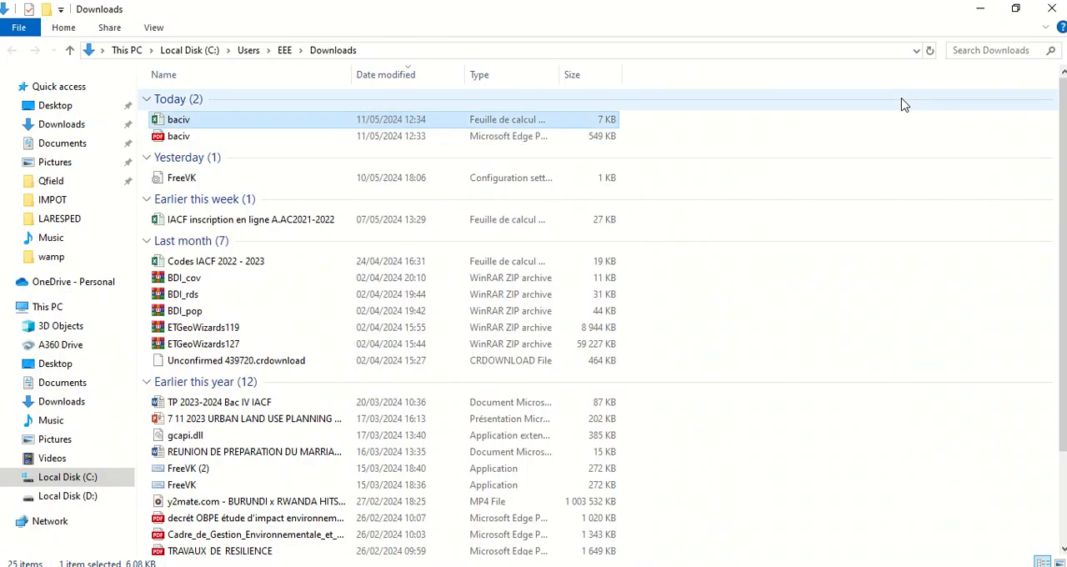
pyautogui.doubleClick(188, 123)
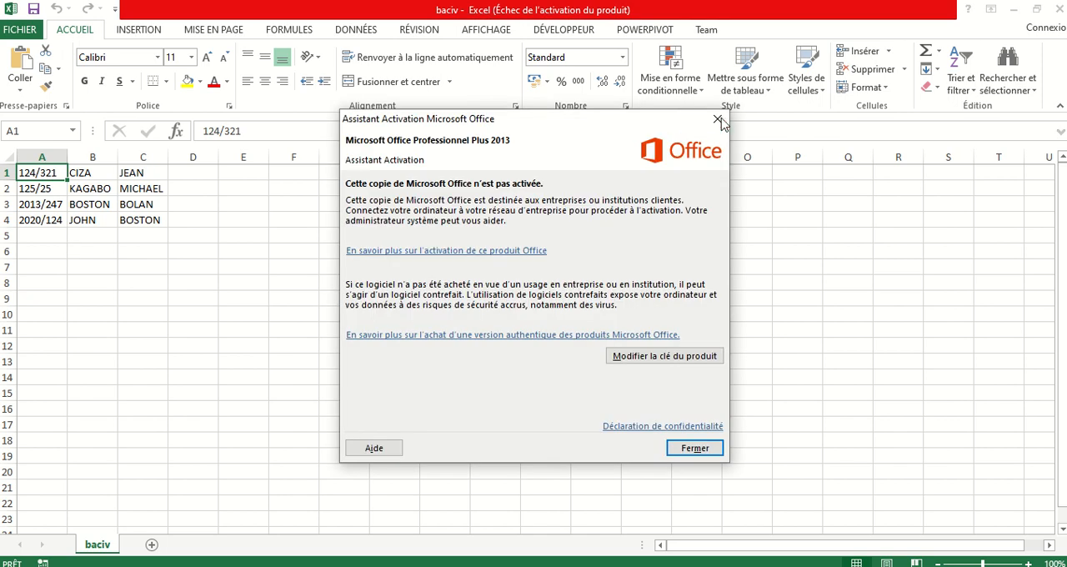
pyautogui.click(719, 121)
pyautogui.scroll(3, 67, 200)
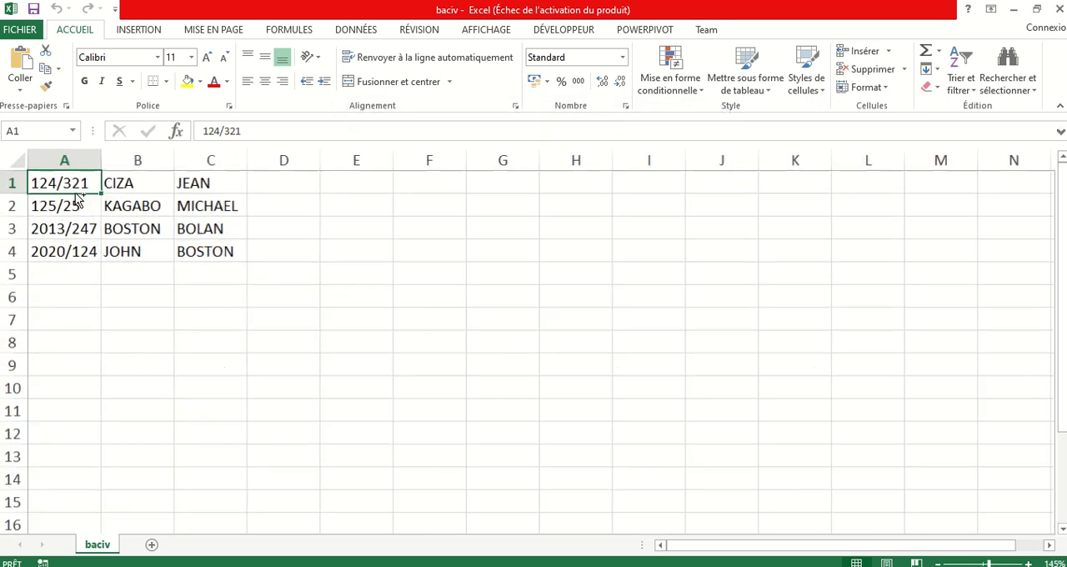
# Step: Examine the exported baciv records in columns A to C of the Excel worksheet
pyautogui.moveTo(176, 252); pyautogui.dragTo(137, 251)
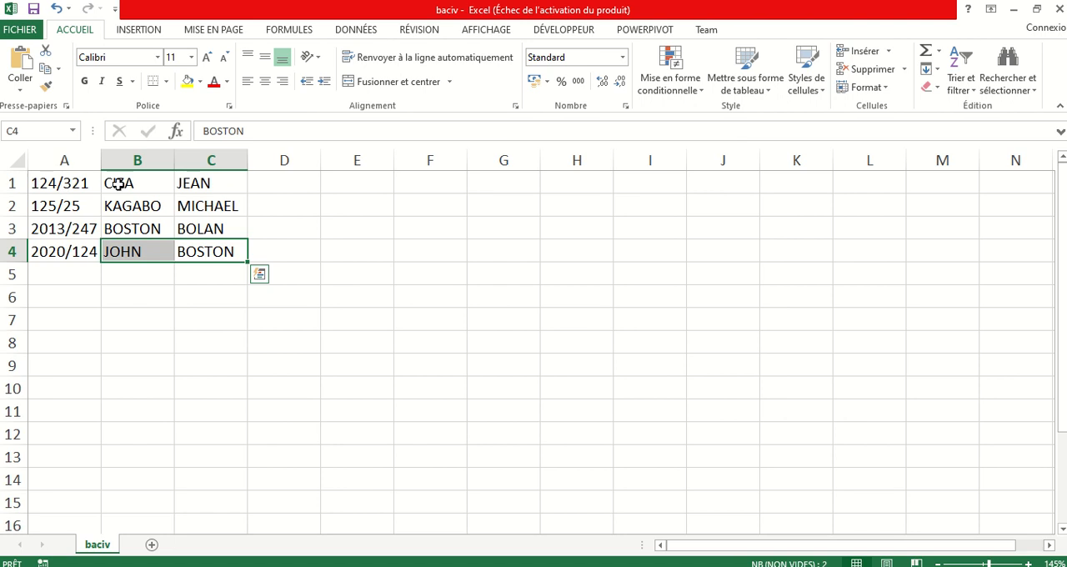
pyautogui.click(198, 296)
pyautogui.moveTo(80, 185); pyautogui.dragTo(241, 250)
pyautogui.click(190, 313)
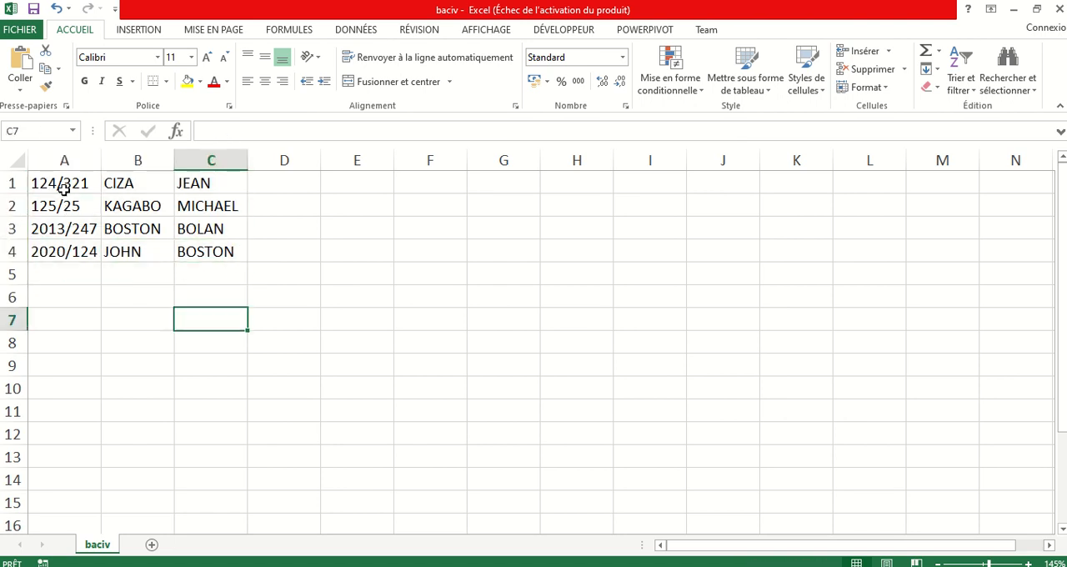
pyautogui.moveTo(59, 186); pyautogui.dragTo(214, 253)
pyautogui.click(172, 348)
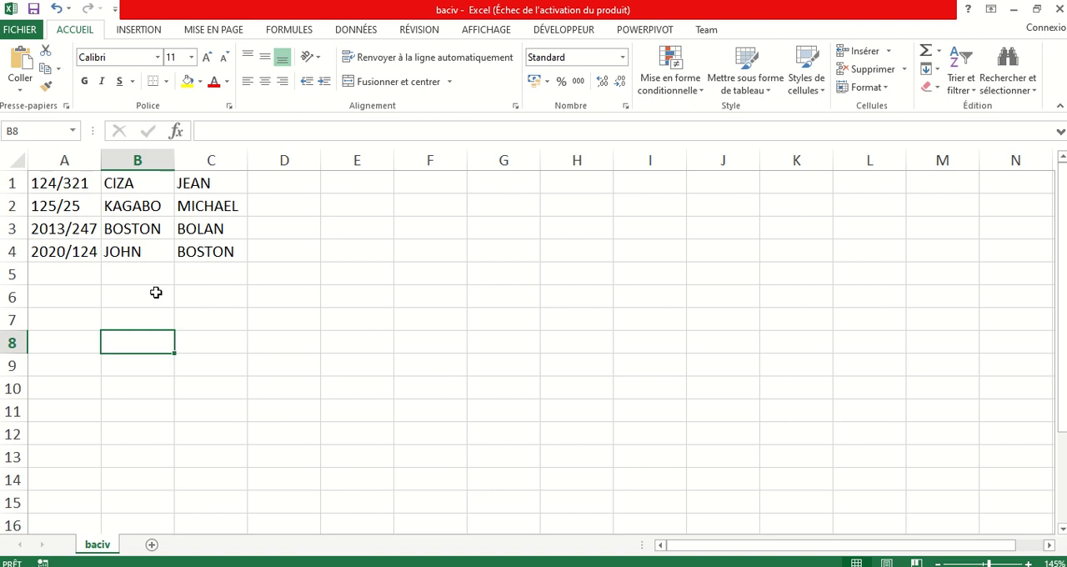
pyautogui.click(398, 245)
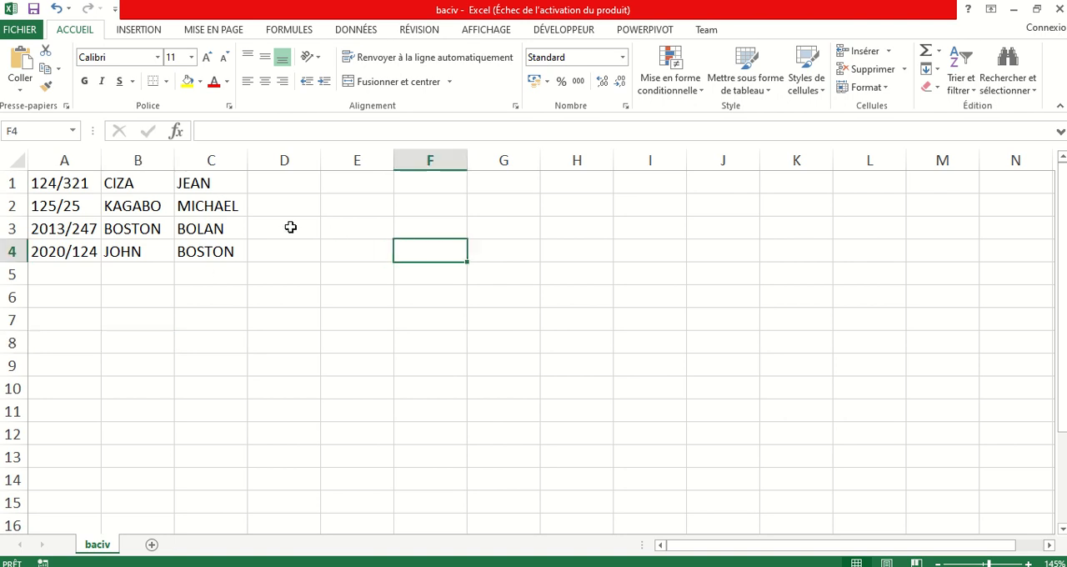
pyautogui.keyDown('ctrl'); pyautogui.scroll(2, 164, 380); pyautogui.keyUp('ctrl')
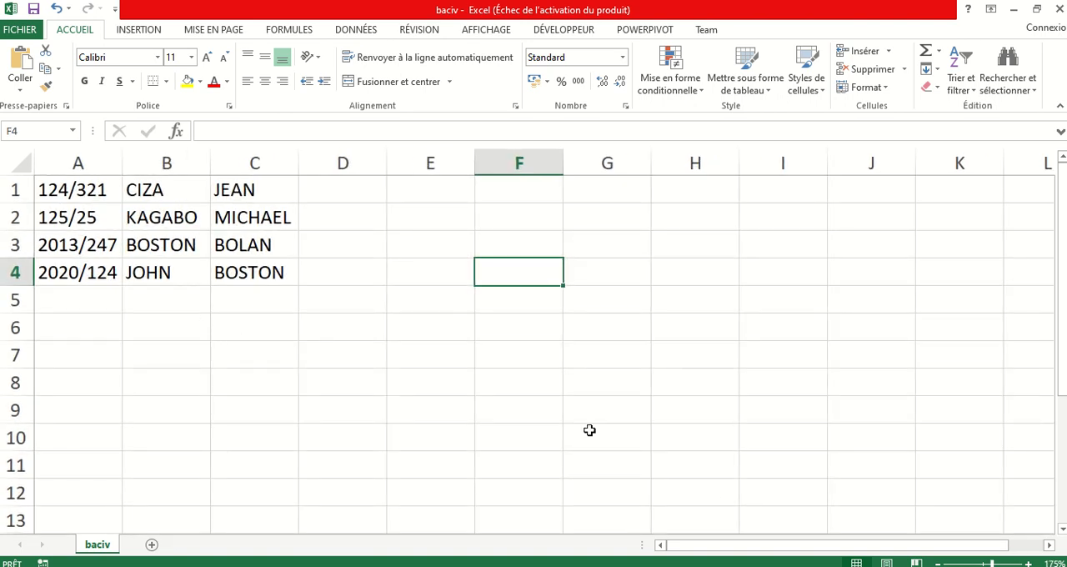
# Step: Minimize the workbook, close the Downloads folder and return to the phpMyAdmin export settings
pyautogui.click(1013, 9)
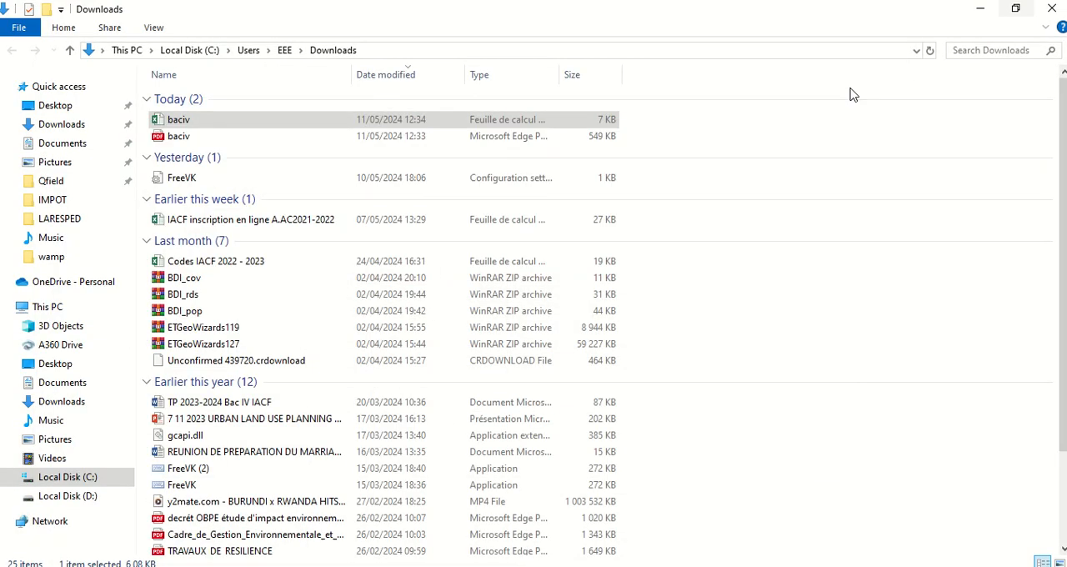
pyautogui.click(1052, 8)
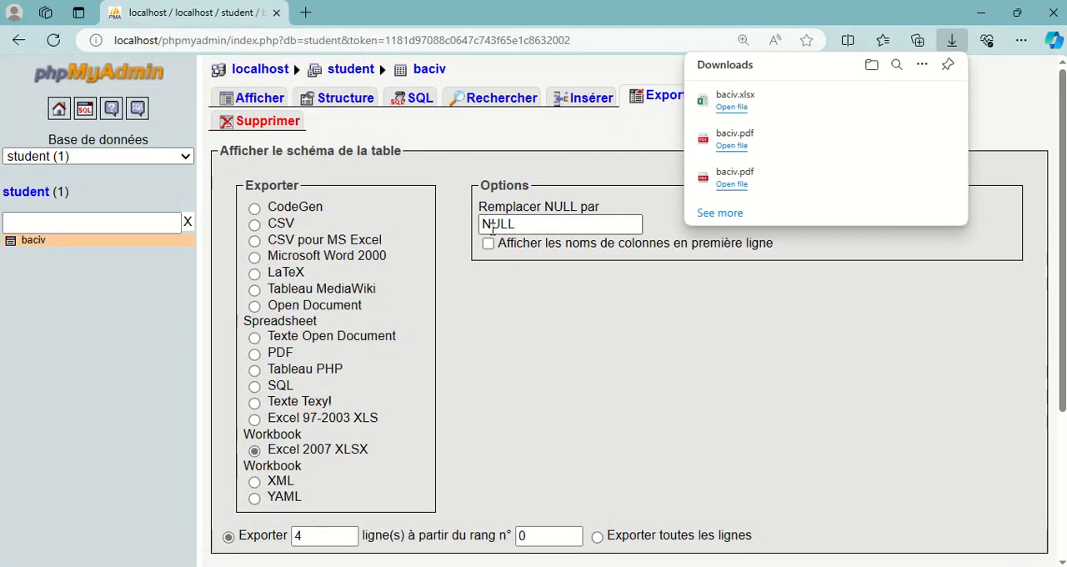
pyautogui.click(522, 326)
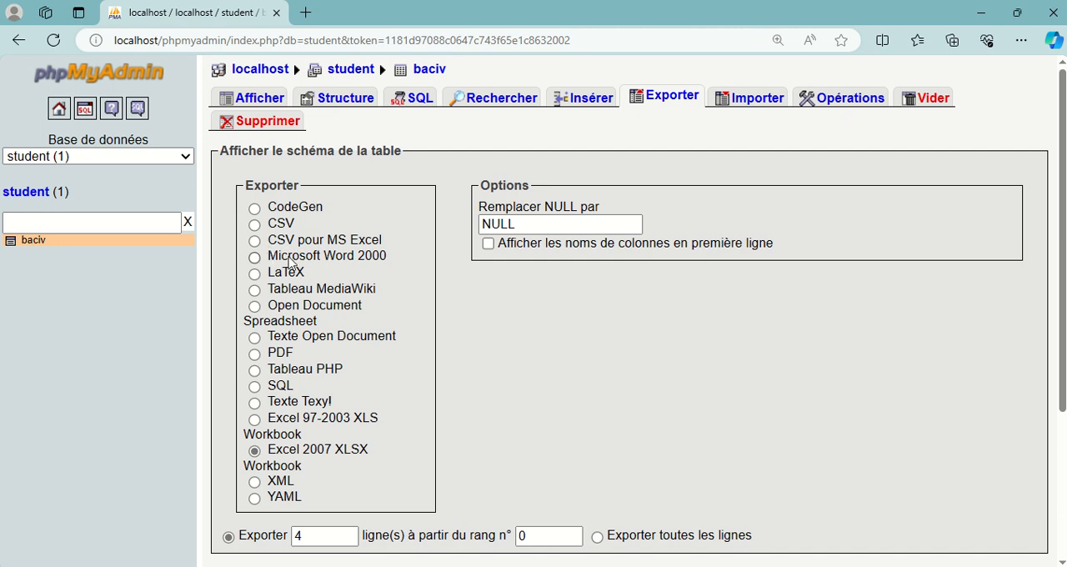
# Step: Export 4 rows of baciv from row 0 in Microsoft Word 2000 format, including both structure and data
pyautogui.click(254, 257)
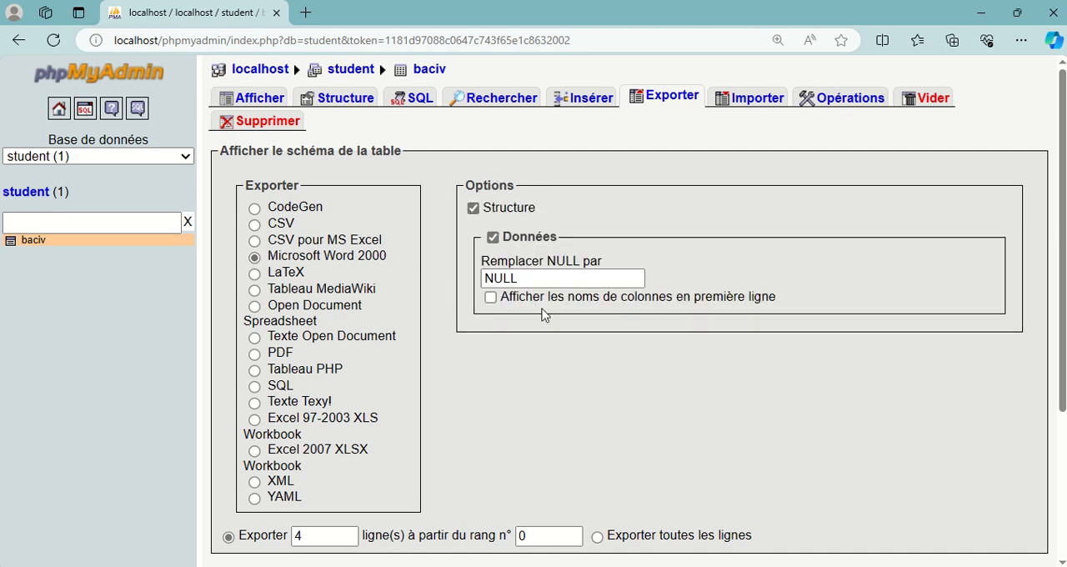
pyautogui.scroll(-2, 522, 353)
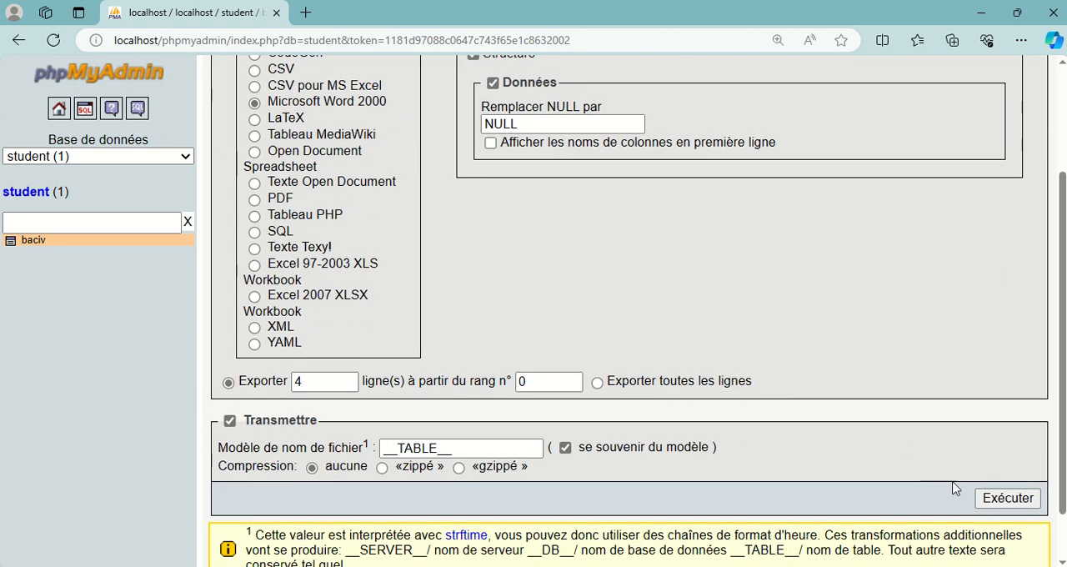
pyautogui.click(1006, 500)
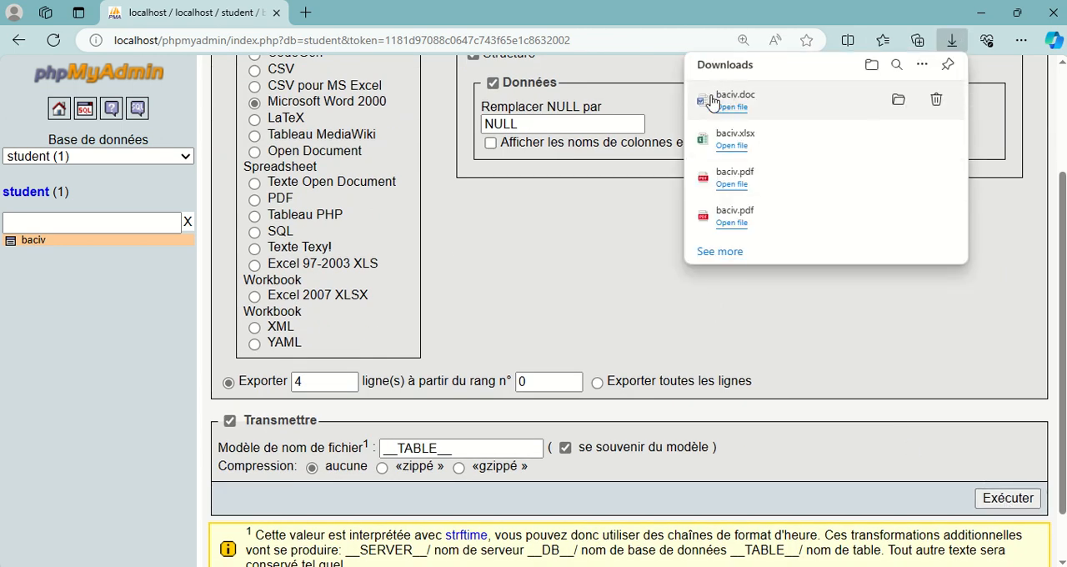
# Step: Open the downloaded baciv.doc in Word, dismiss the Office activation notice and look over the document
pyautogui.click(895, 104)
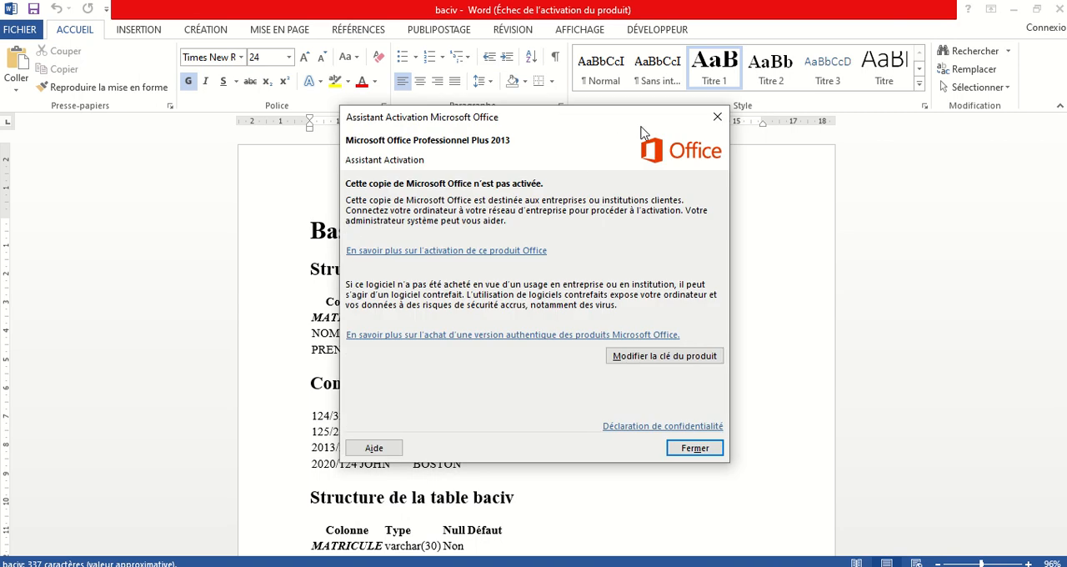
pyautogui.click(717, 116)
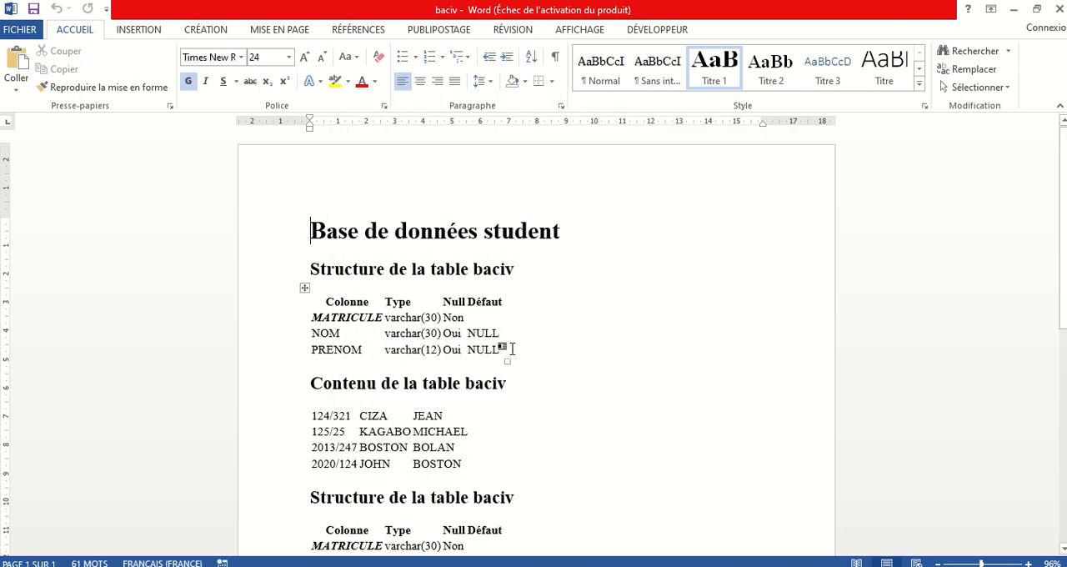
pyautogui.scroll(-3, 376, 333)
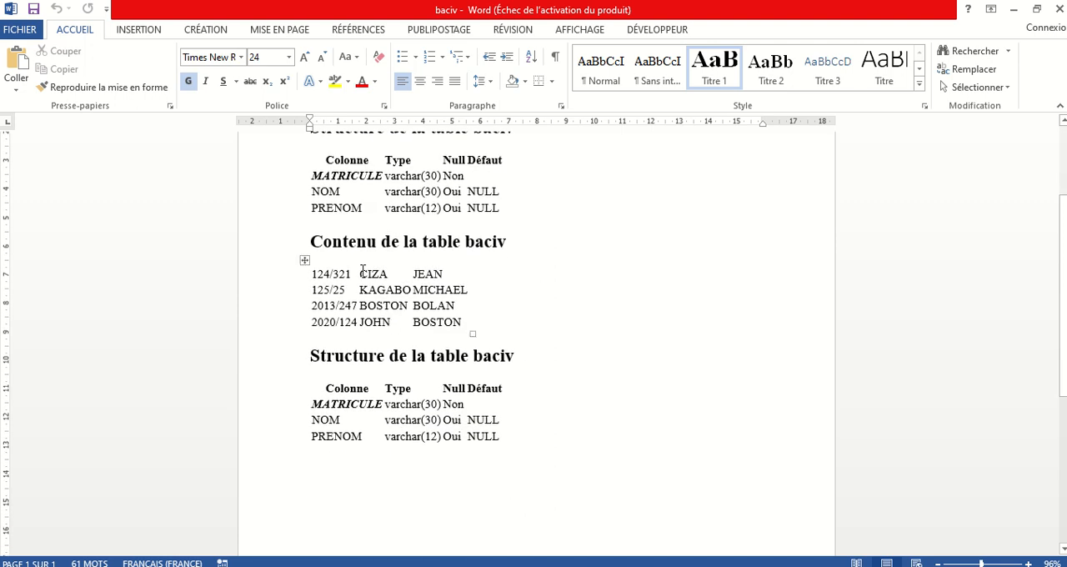
pyautogui.scroll(2, 401, 241)
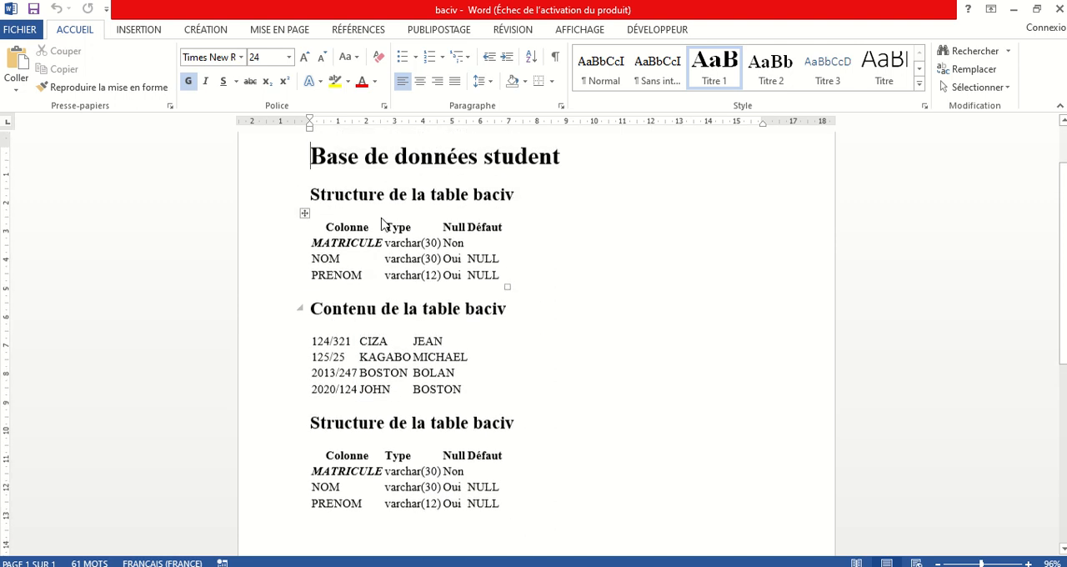
# Step: Examine the column names, data types and NULL settings in the structure tables and the records in the baciv content table
pyautogui.click(337, 248)
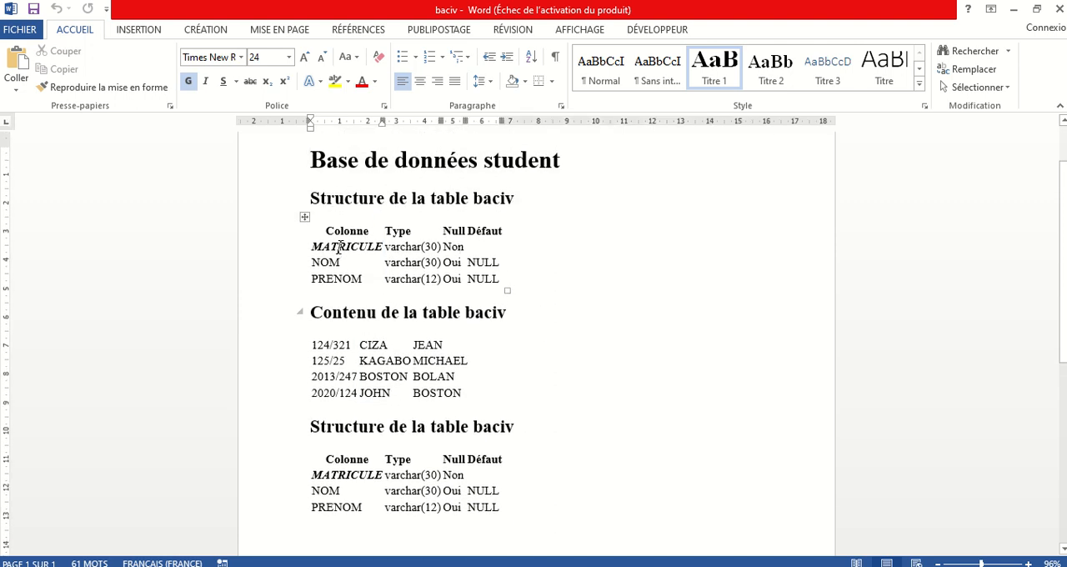
pyautogui.click(425, 233)
pyautogui.click(437, 246)
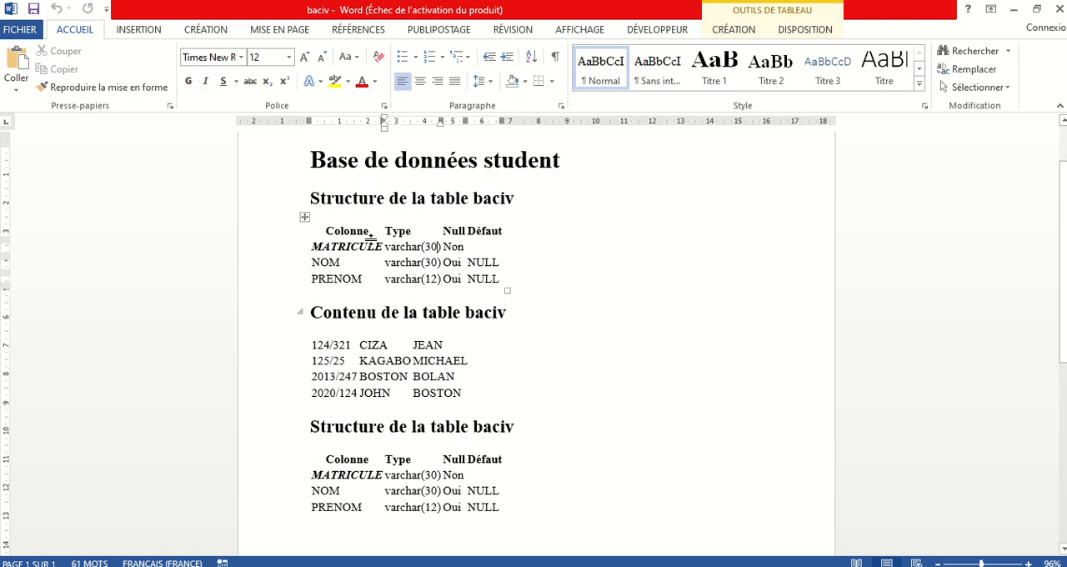
pyautogui.scroll(-2, 358, 254)
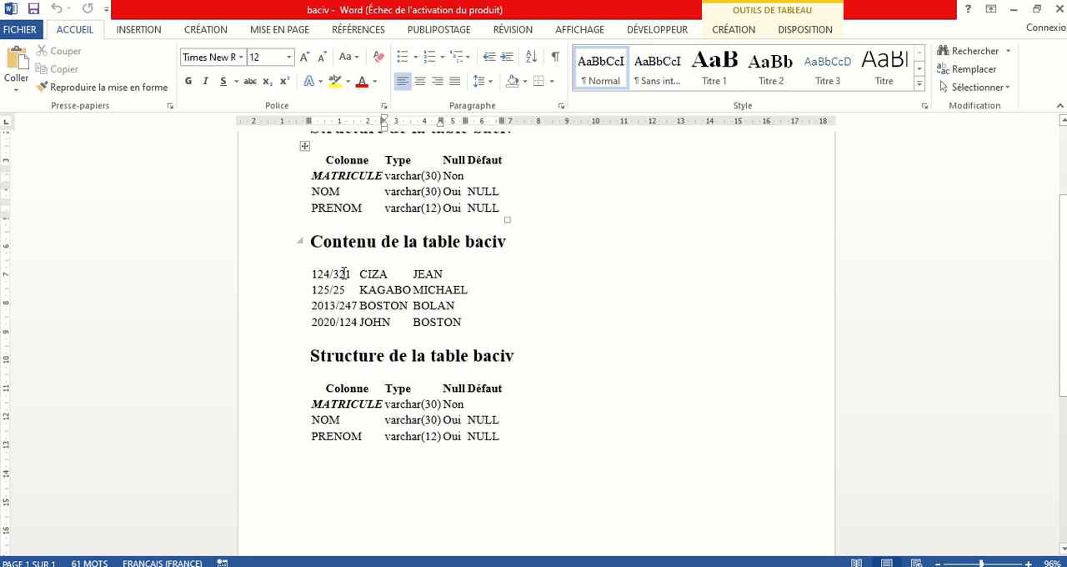
pyautogui.click(347, 264)
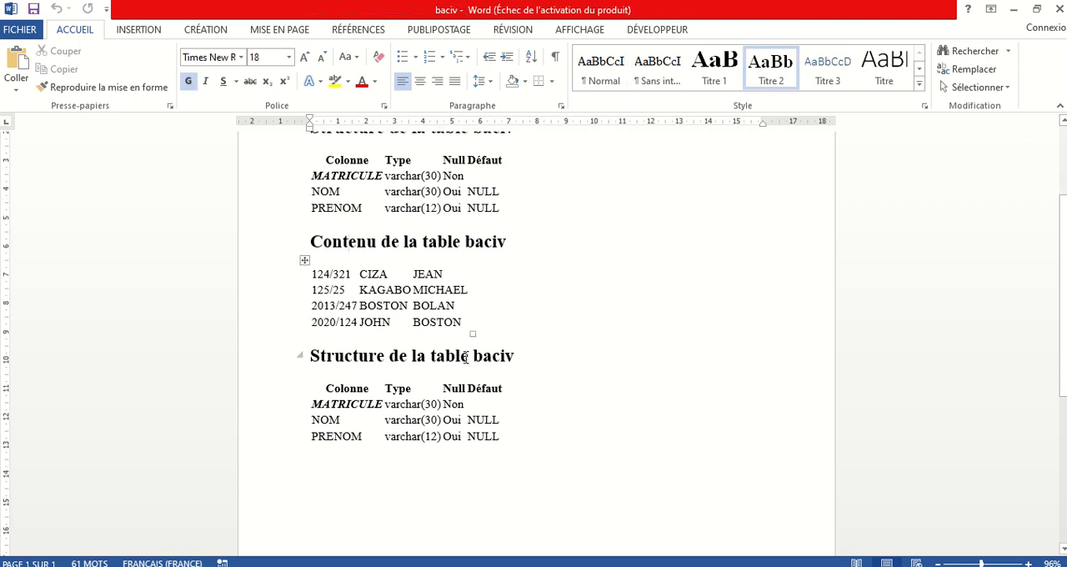
pyautogui.scroll(3, 382, 402)
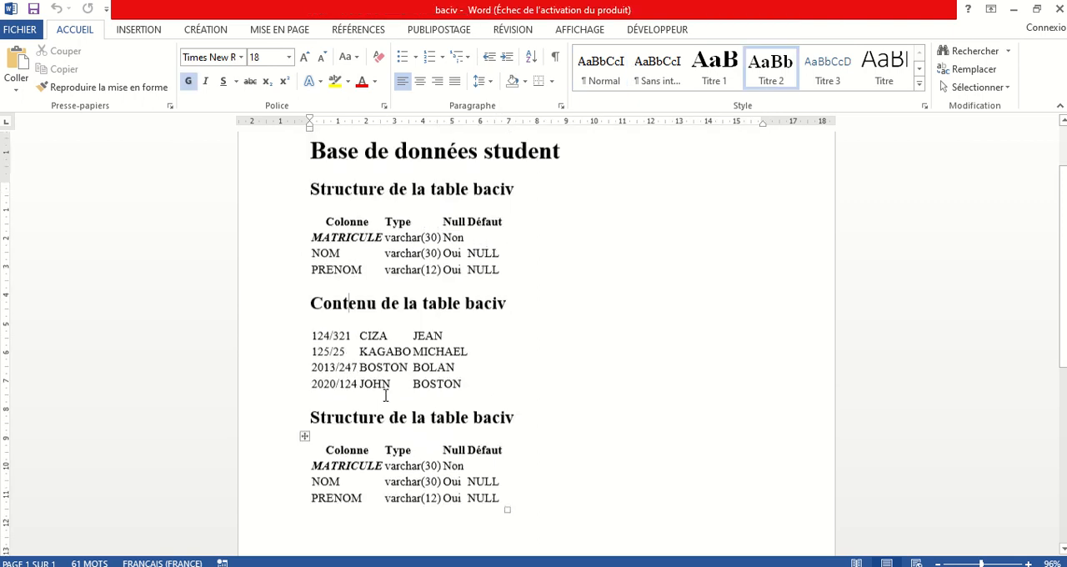
pyautogui.scroll(-10, 465, 252)
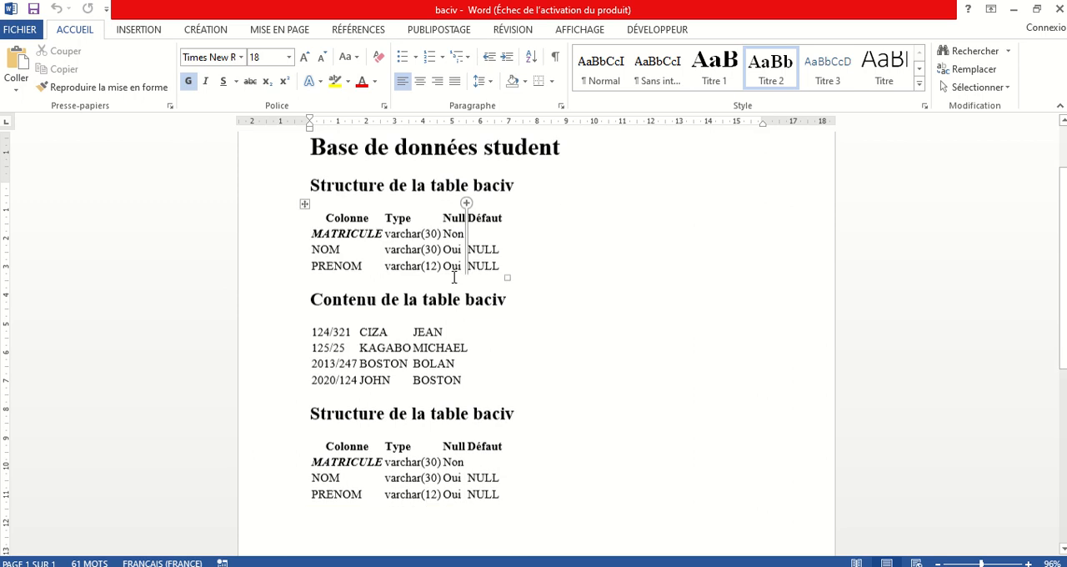
pyautogui.scroll(6, 427, 312)
pyautogui.scroll(4, 428, 311)
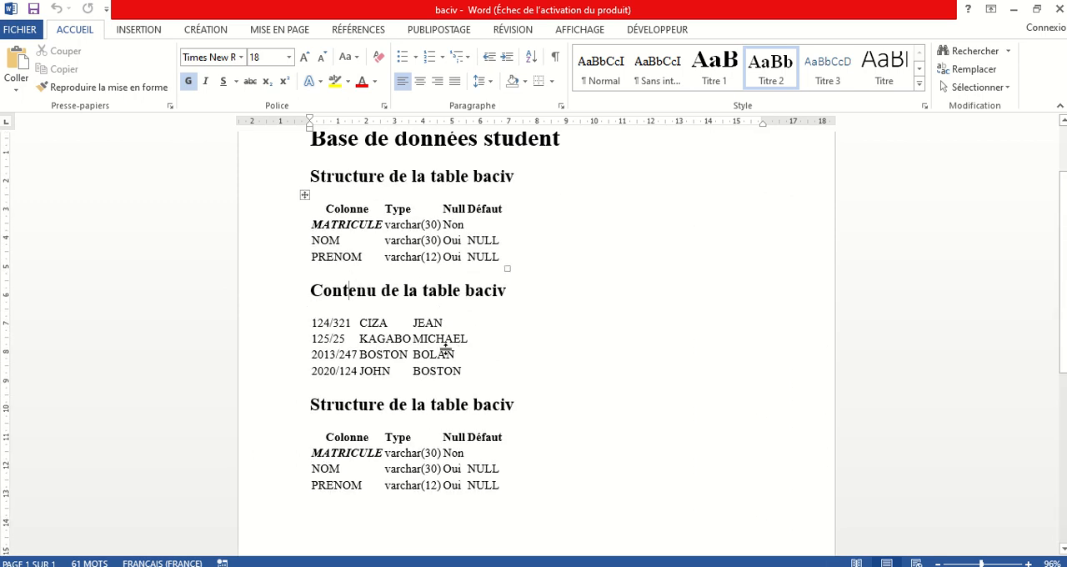
# Step: Apply all borders (Toutes les bordures) to the whole table of records under the heading "Contenu de la table baciv"
pyautogui.moveTo(463, 369); pyautogui.dragTo(395, 346)
pyautogui.click(326, 326)
pyautogui.click(305, 309)
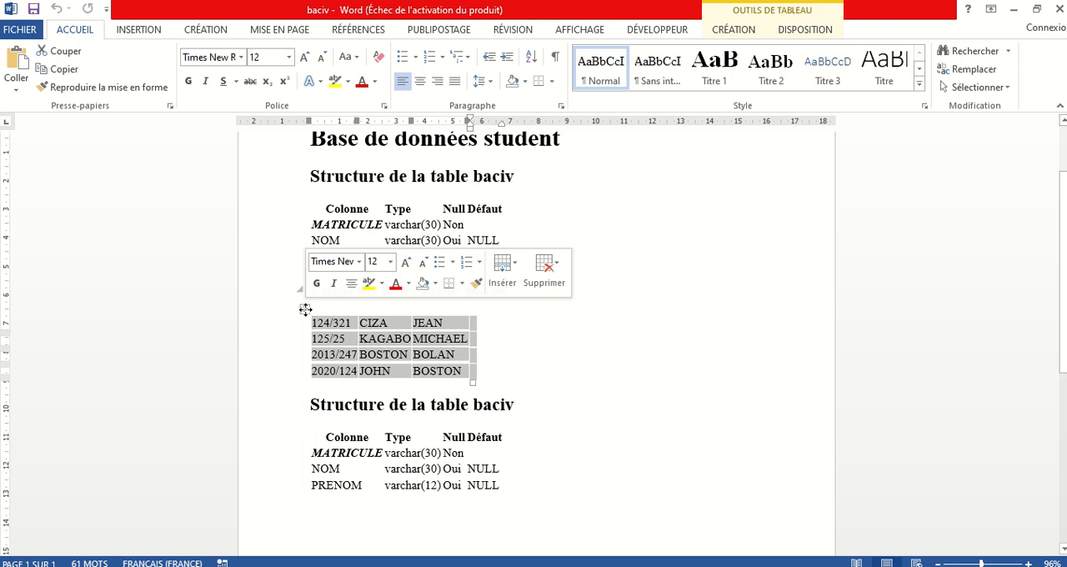
pyautogui.click(138, 30)
pyautogui.click(84, 34)
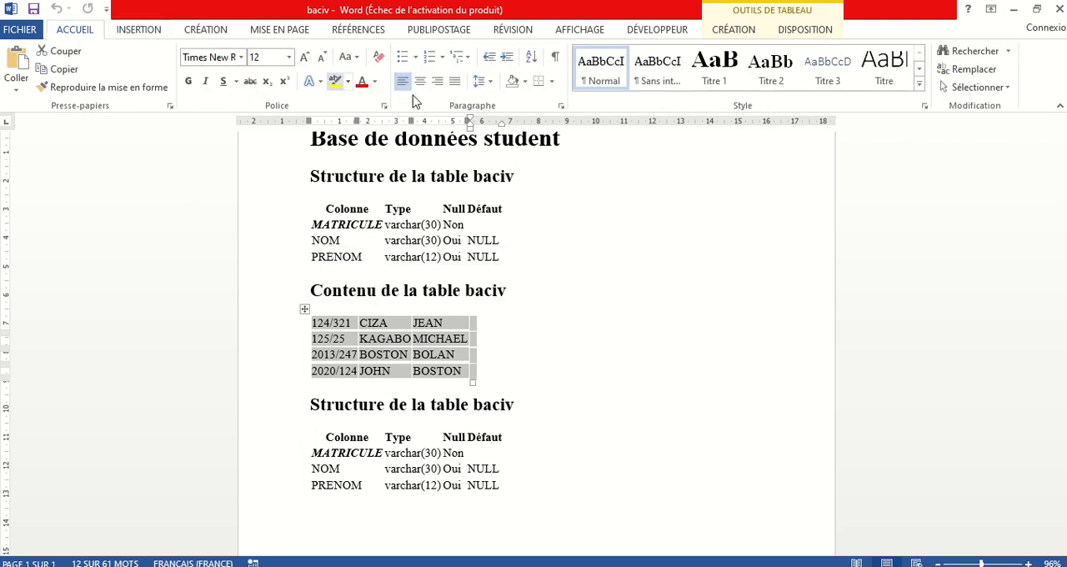
pyautogui.click(554, 83)
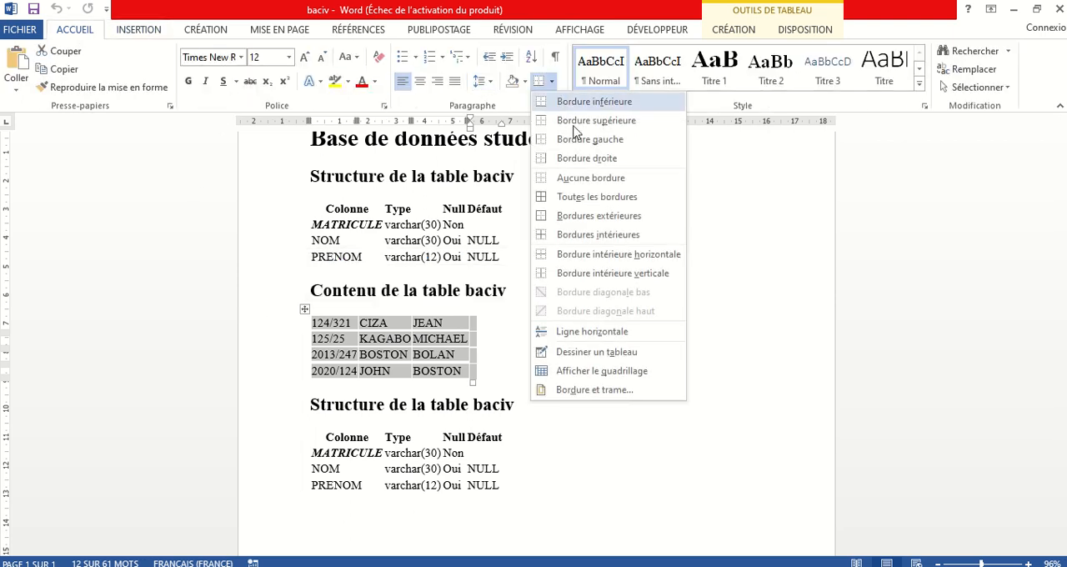
pyautogui.click(587, 199)
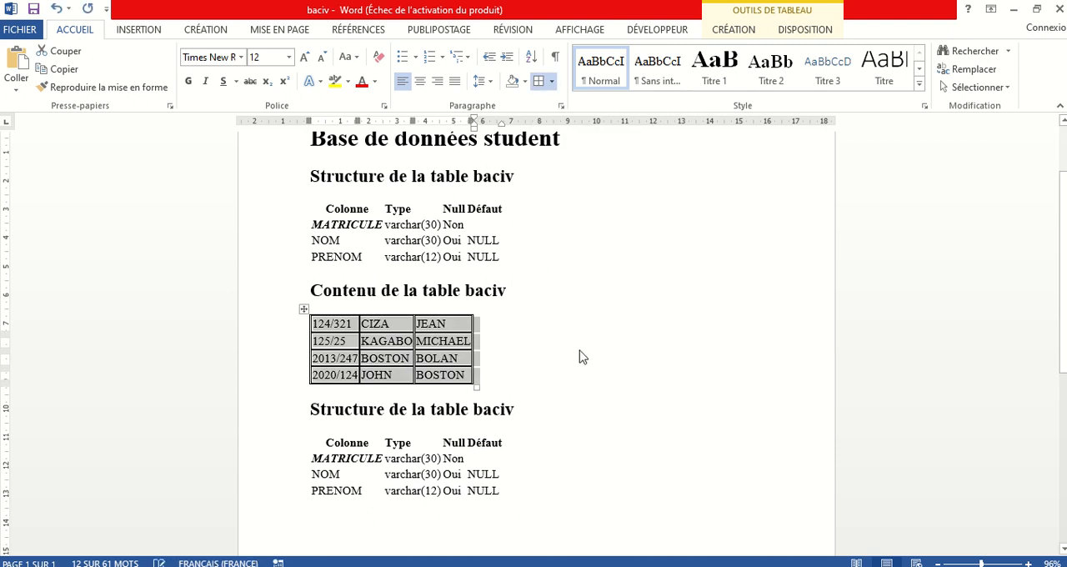
pyautogui.click(574, 323)
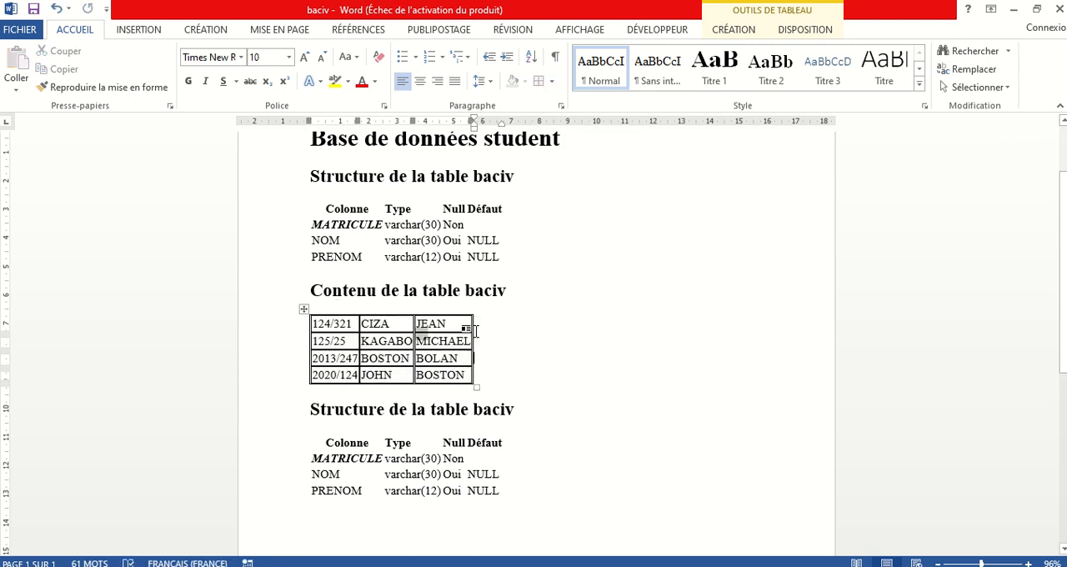
pyautogui.keyDown('ctrl'); pyautogui.scroll(3, 450, 350); pyautogui.keyUp('ctrl')
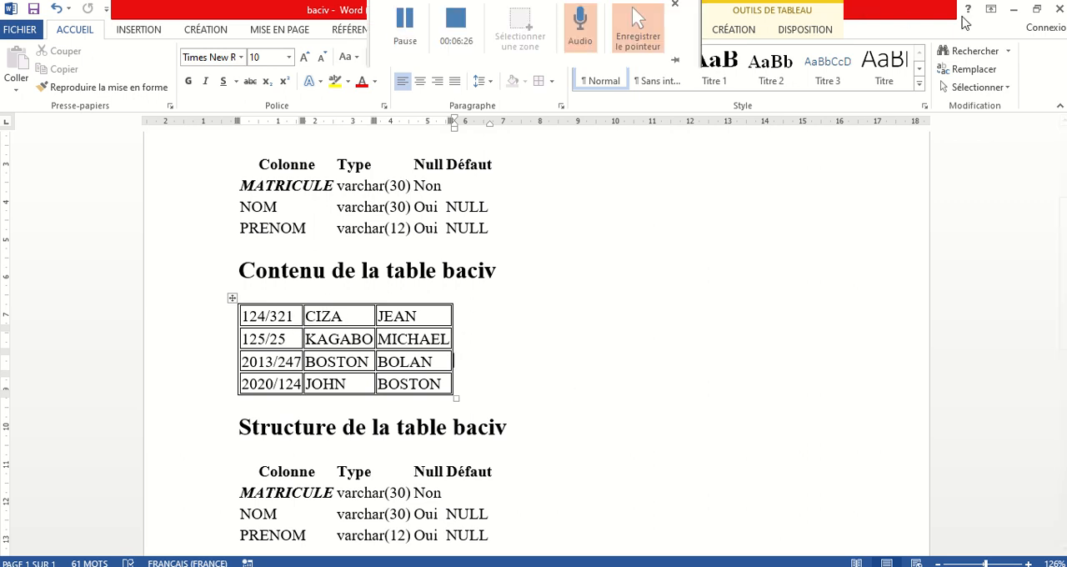
# Step: Minimize the document, close the Downloads folder and display the records of the baciv table in phpMyAdmin
pyautogui.click(1015, 12)
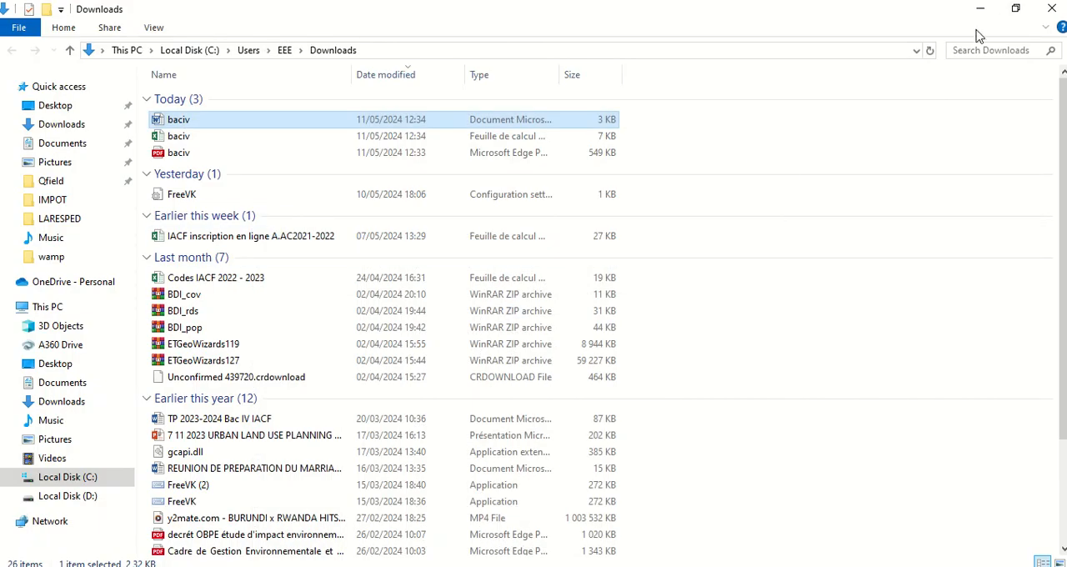
pyautogui.click(1052, 9)
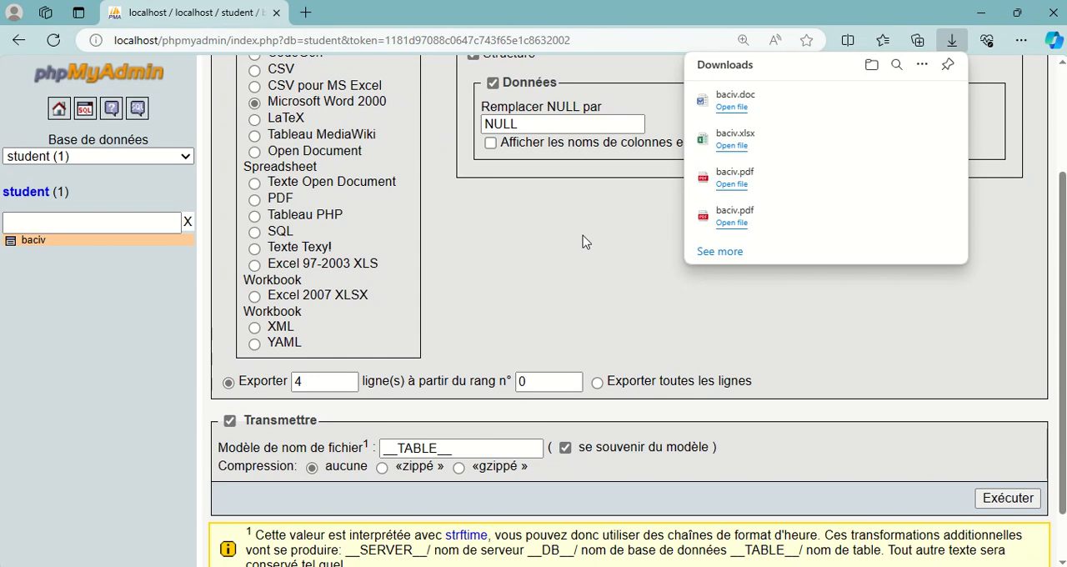
pyautogui.click(581, 241)
pyautogui.scroll(2, 450, 259)
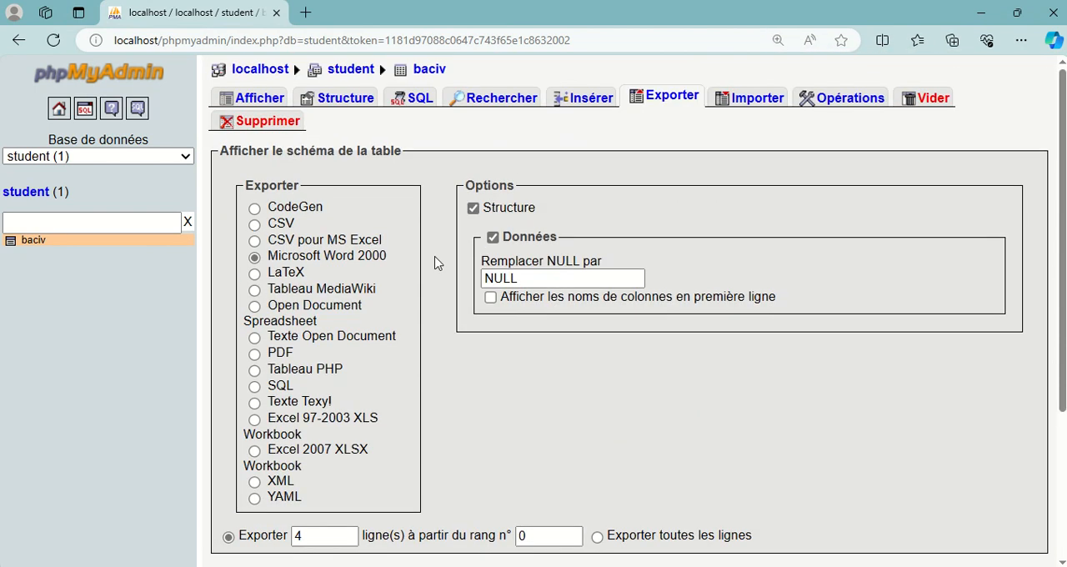
pyautogui.click(265, 98)
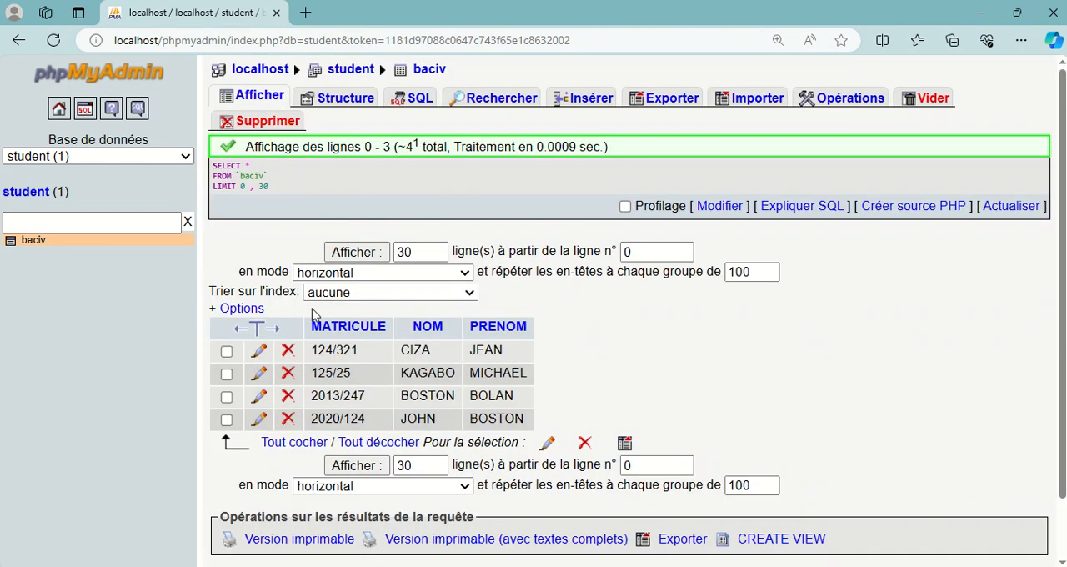